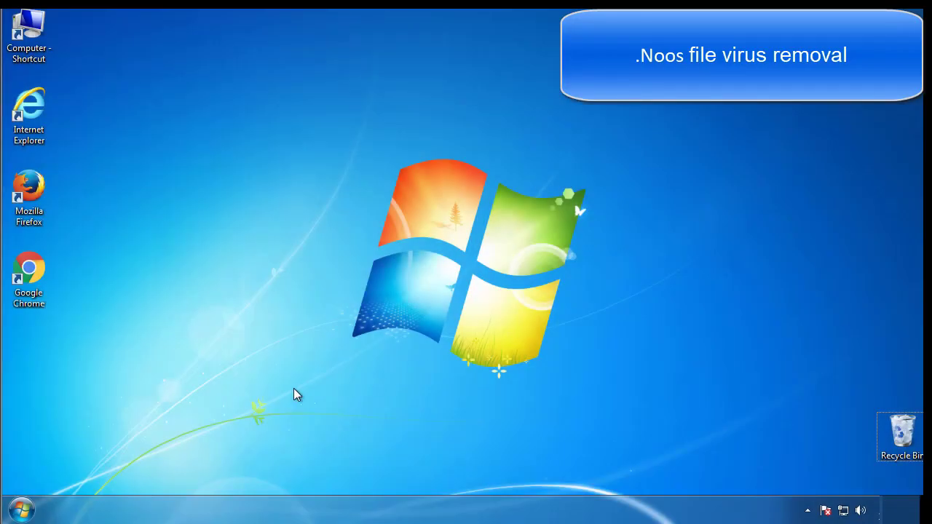
Enable Safe boot (Minimal) on msconfig's Boot tab and restart into Safe Mode.
left_click(22, 510)
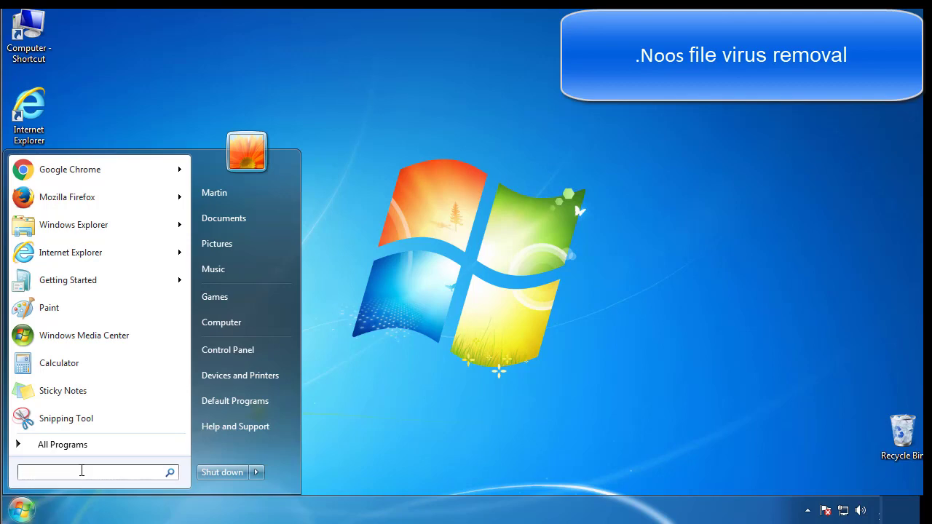
type("msconfig")
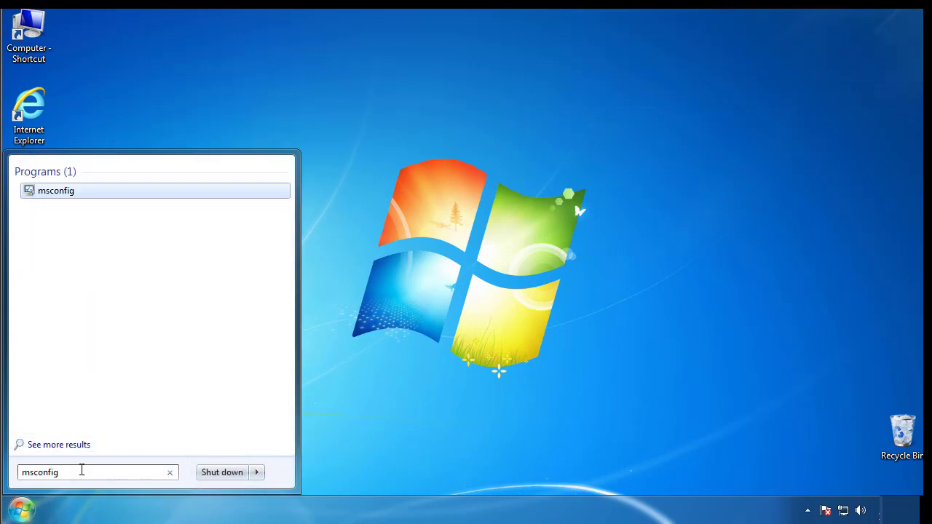
key("Return")
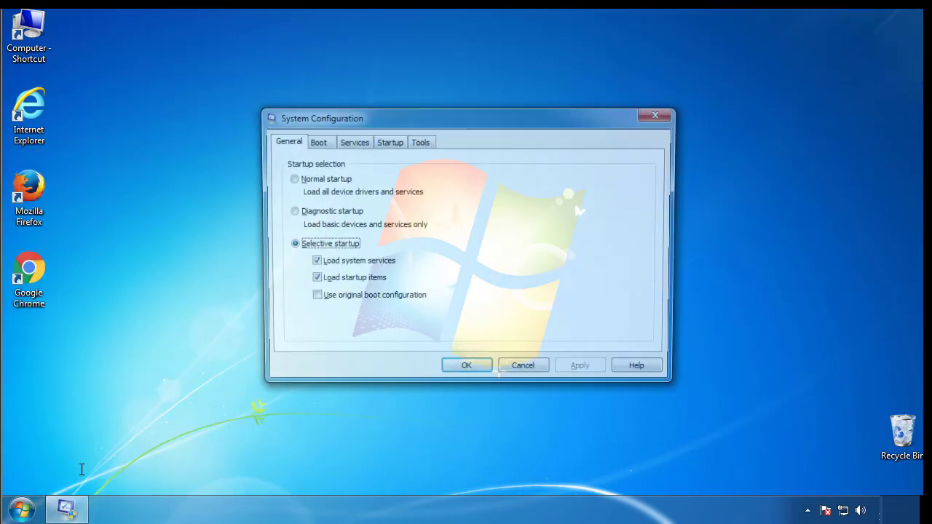
left_click(313, 143)
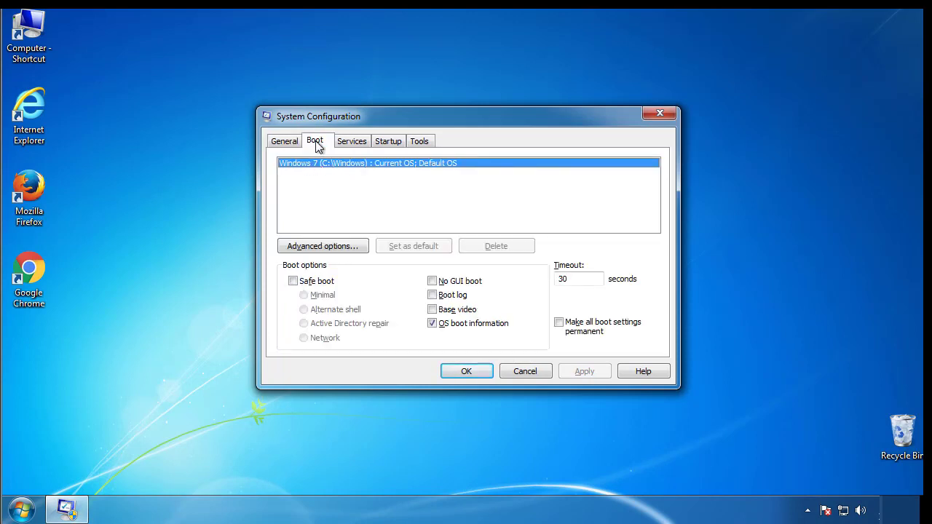
left_click(293, 281)
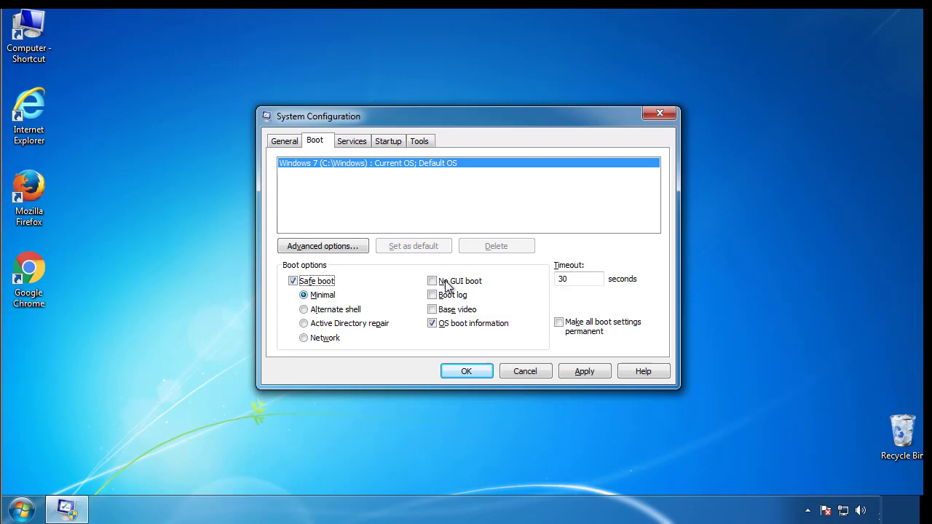
left_click(473, 373)
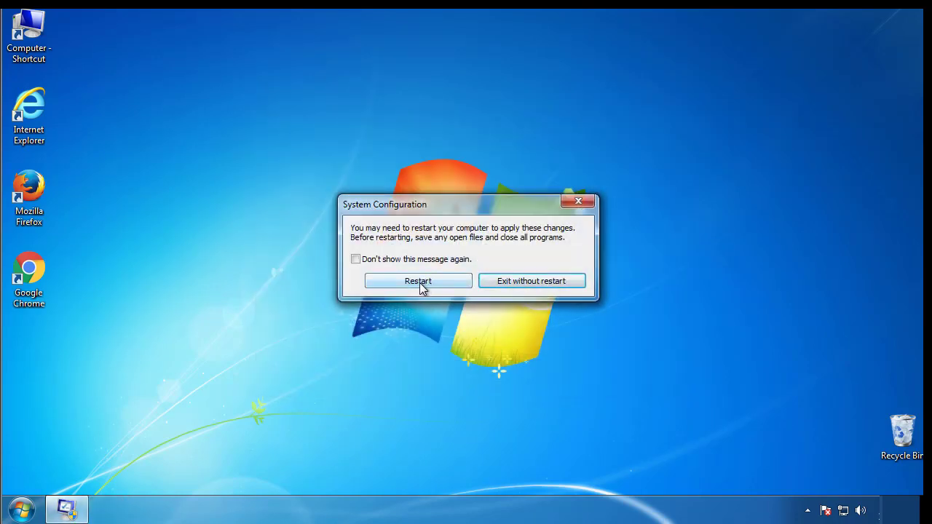
left_click(421, 284)
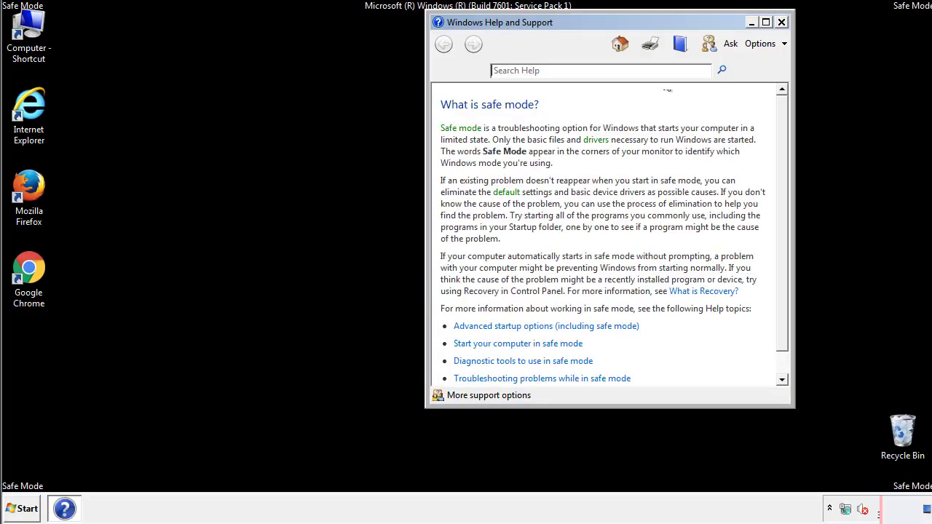
Close Help and enable 'Show hidden files, folders, and drives' in Control Panel's Folder Options.
left_click(780, 22)
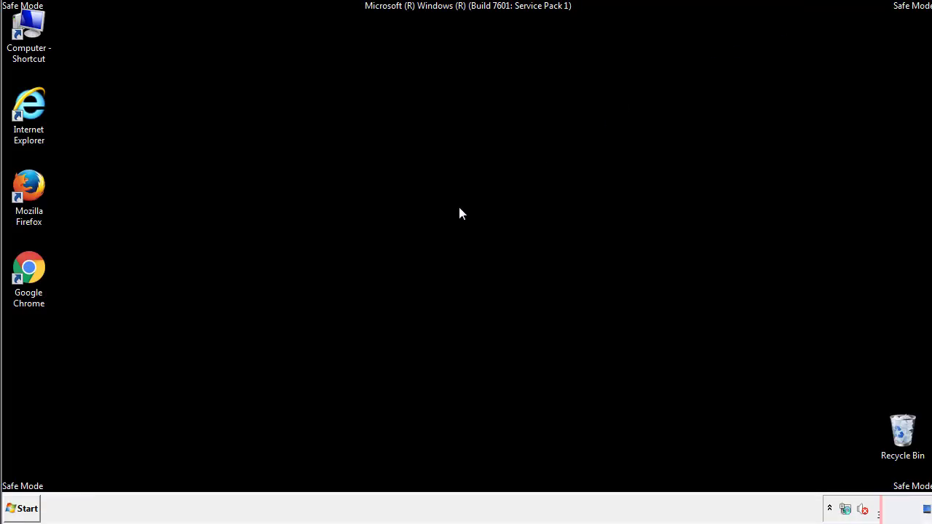
left_click(27, 507)
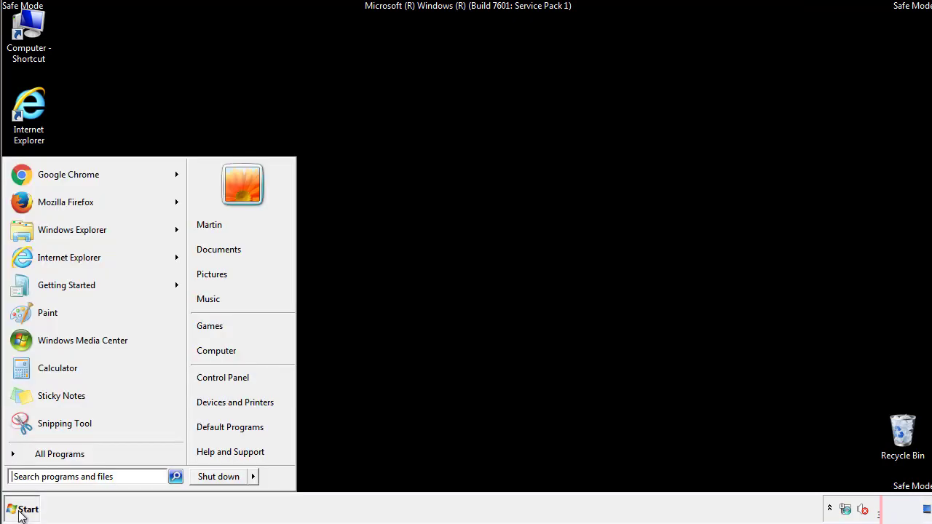
left_click(231, 375)
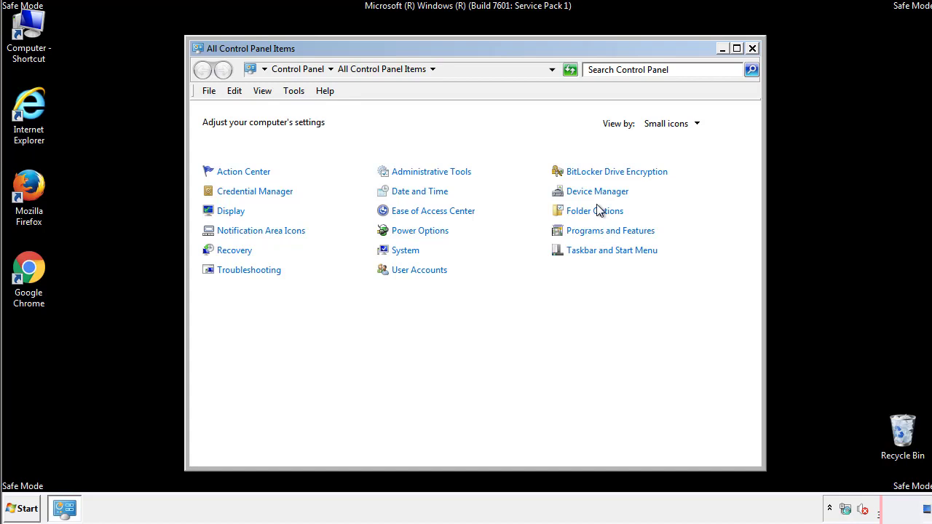
left_click(595, 211)
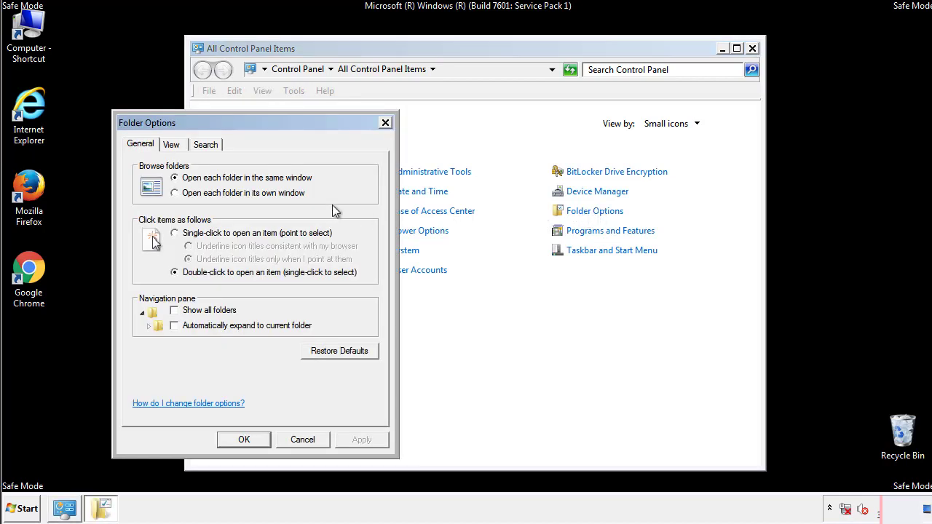
left_click(171, 145)
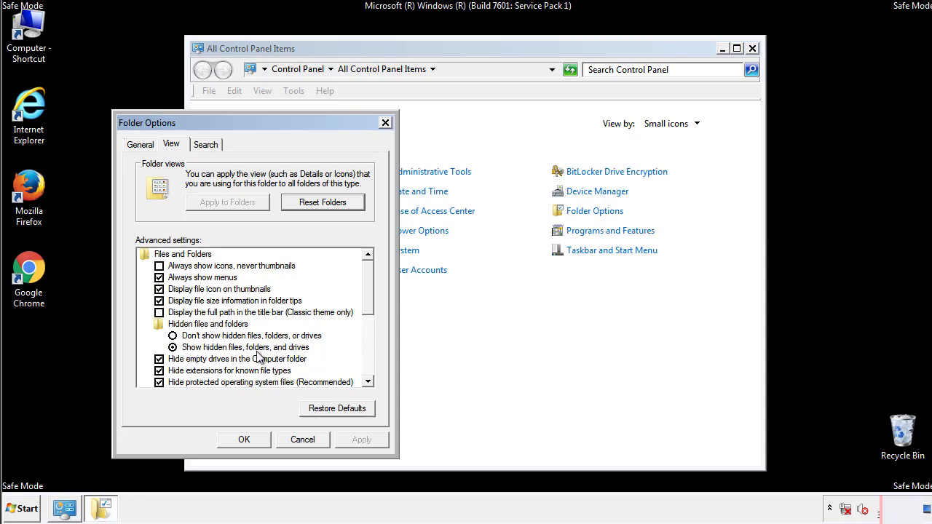
left_click(251, 438)
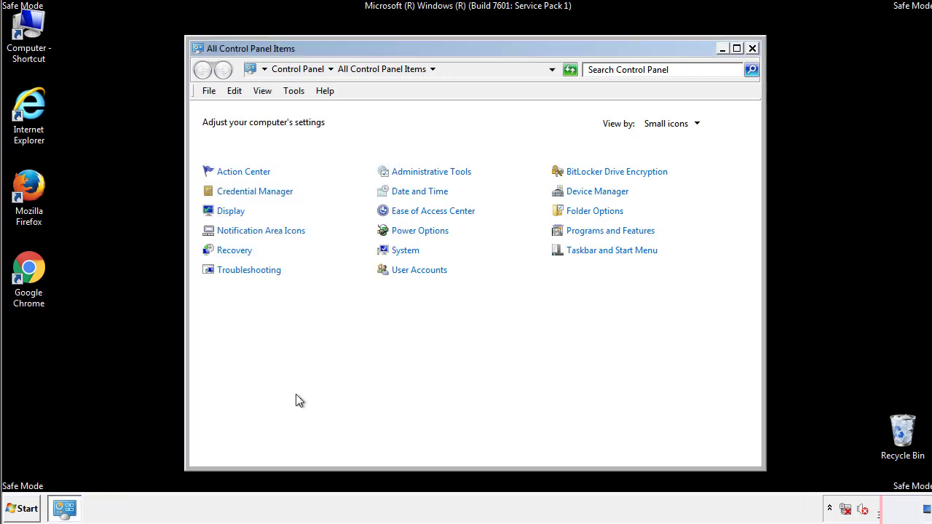
left_click(752, 48)
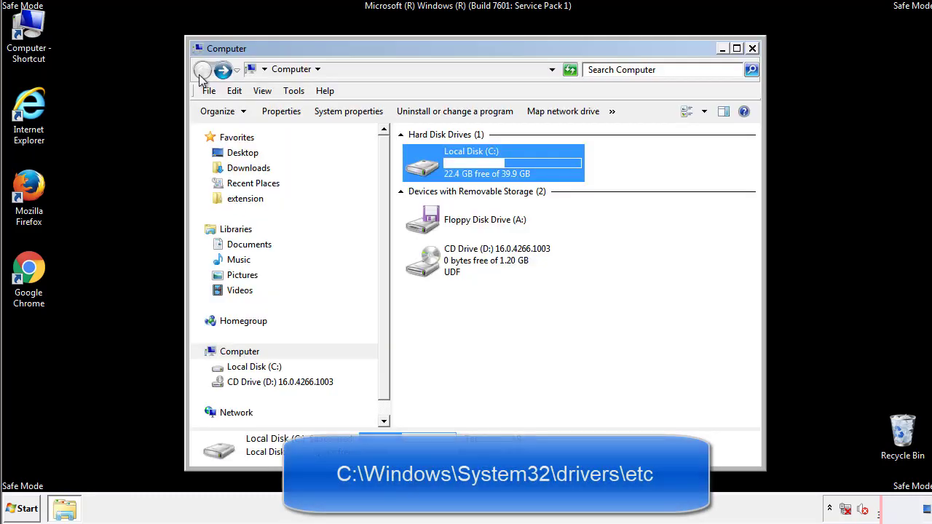
Browse to C:\Windows\System32\drivers\etc and open the hosts file to get the Open with choices.
double_click(38, 26)
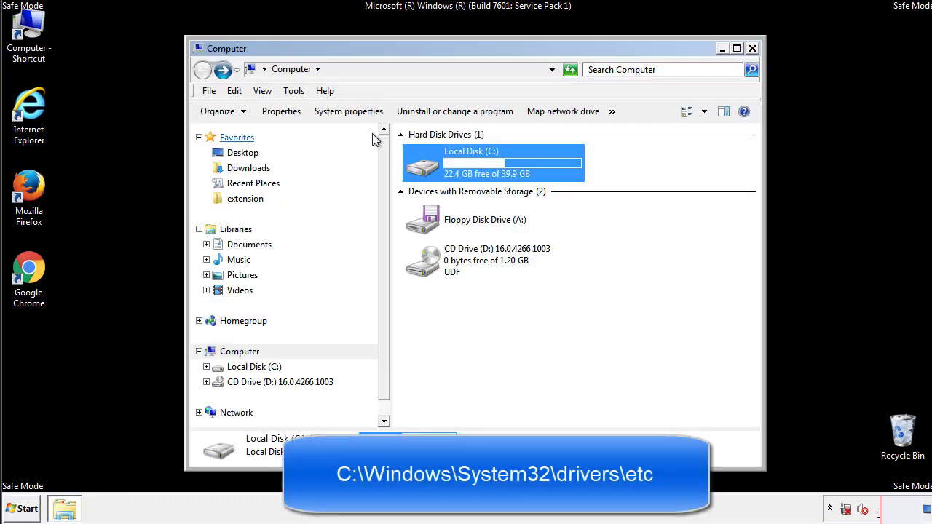
double_click(428, 170)
left_click(424, 267)
double_click(424, 268)
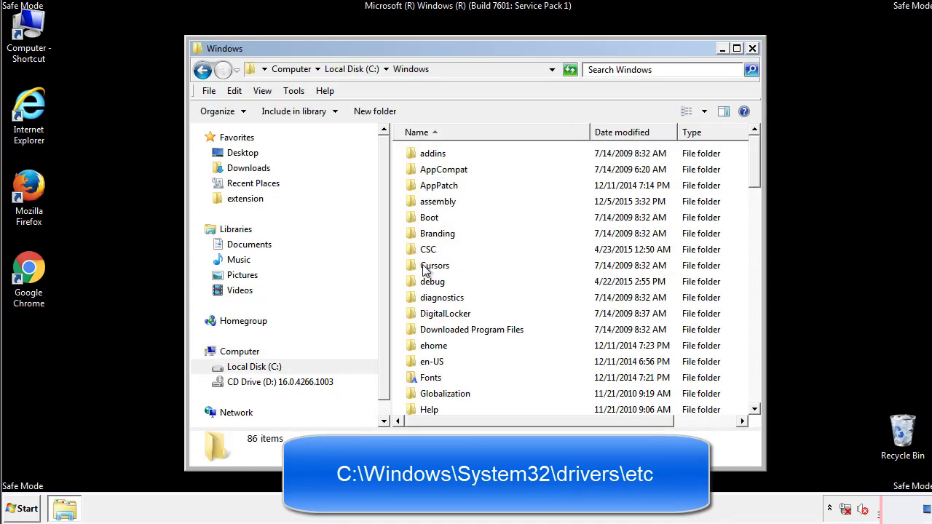
scroll(428, 329, "down", 2)
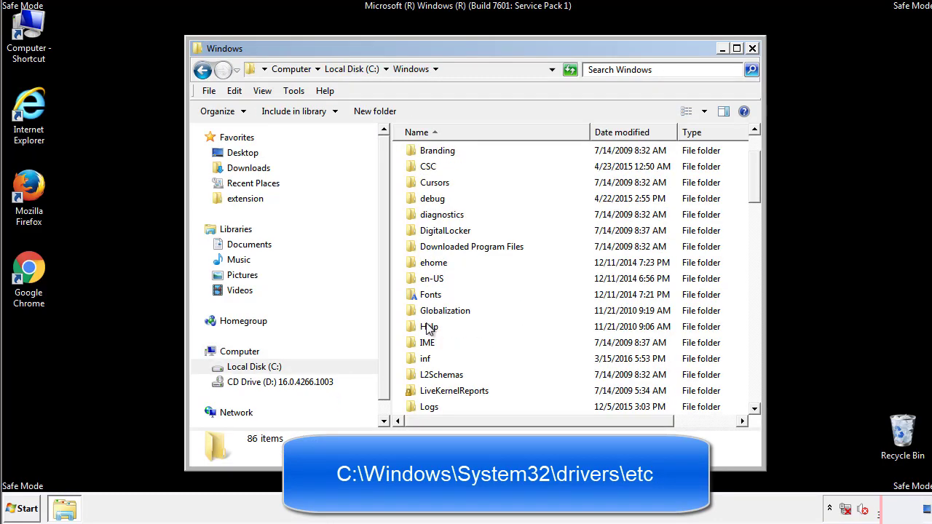
scroll(429, 329, "down", 8)
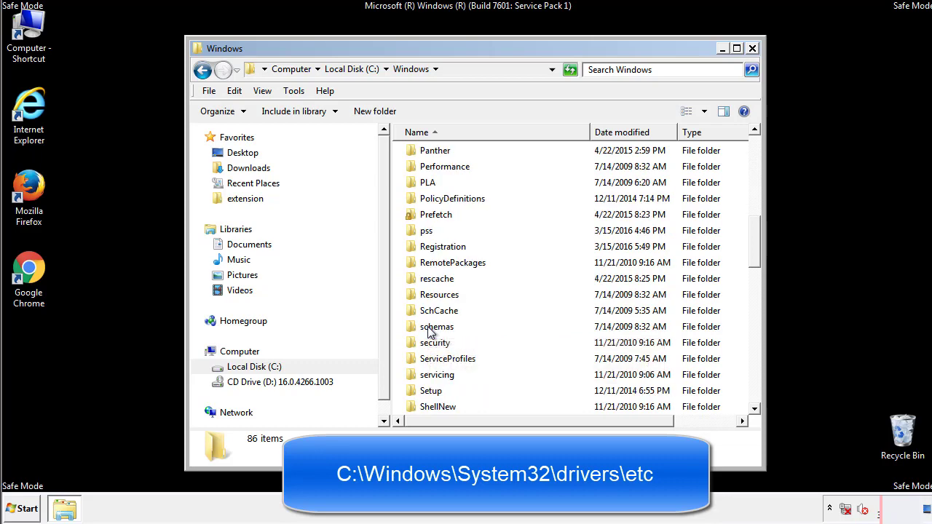
scroll(429, 331, "down", 2)
double_click(440, 377)
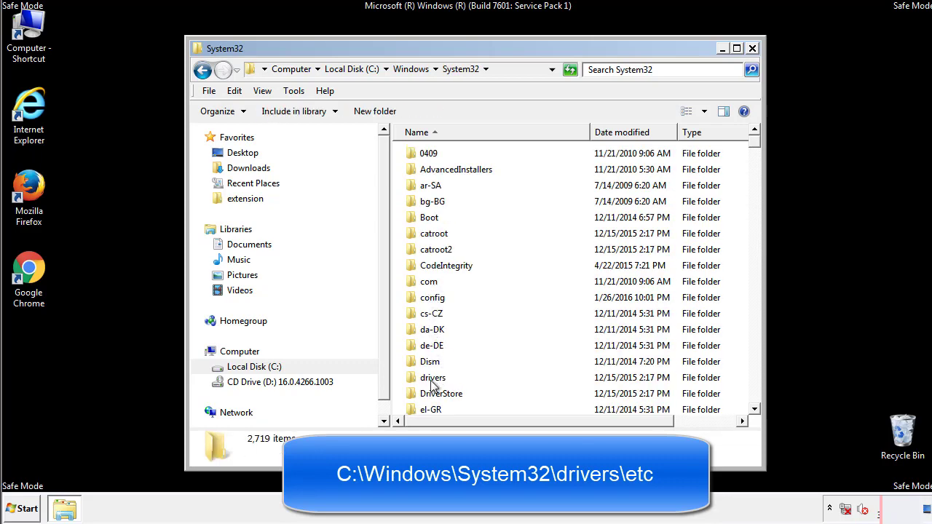
double_click(432, 380)
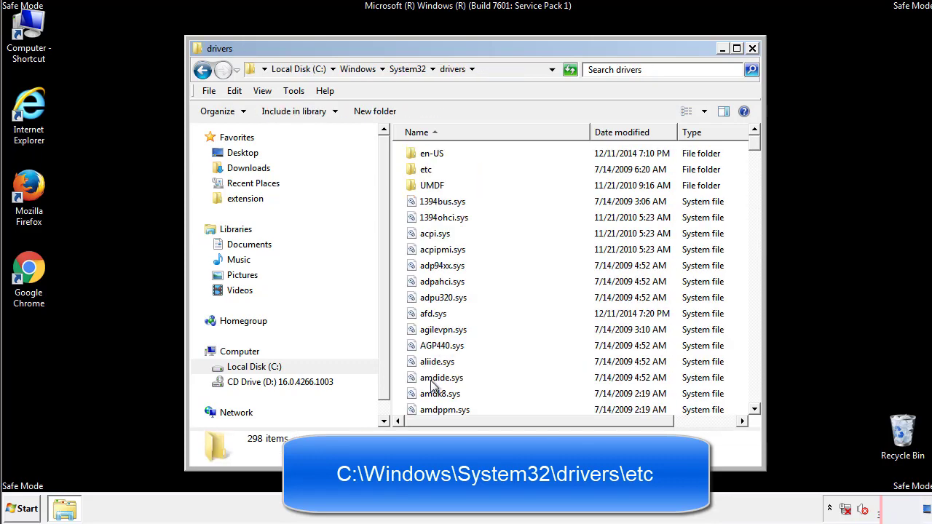
double_click(417, 175)
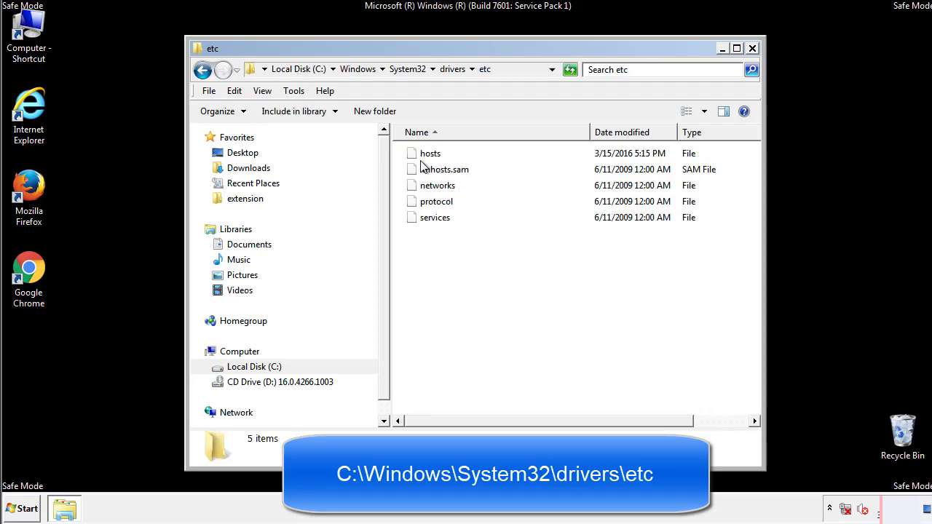
double_click(426, 154)
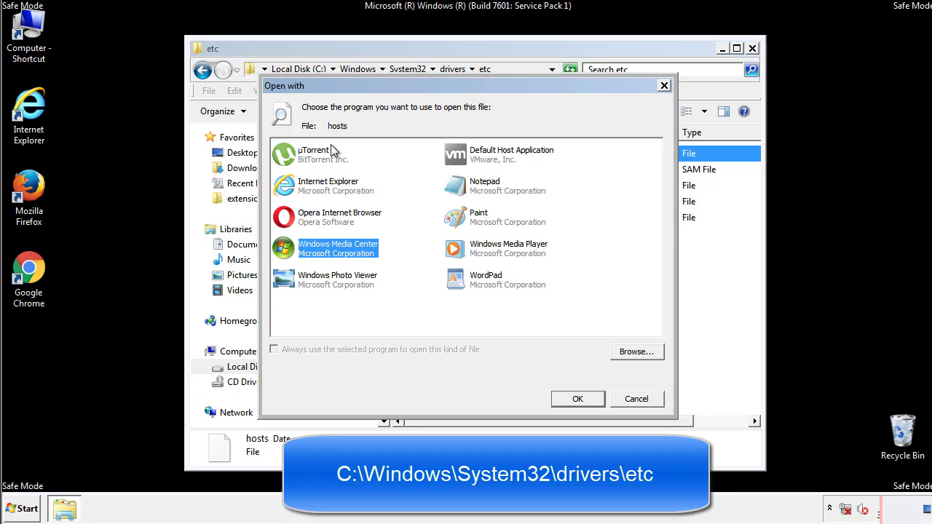
Open the hosts file in Notepad and reposition the window so all text shows.
left_click(471, 190)
left_click(577, 398)
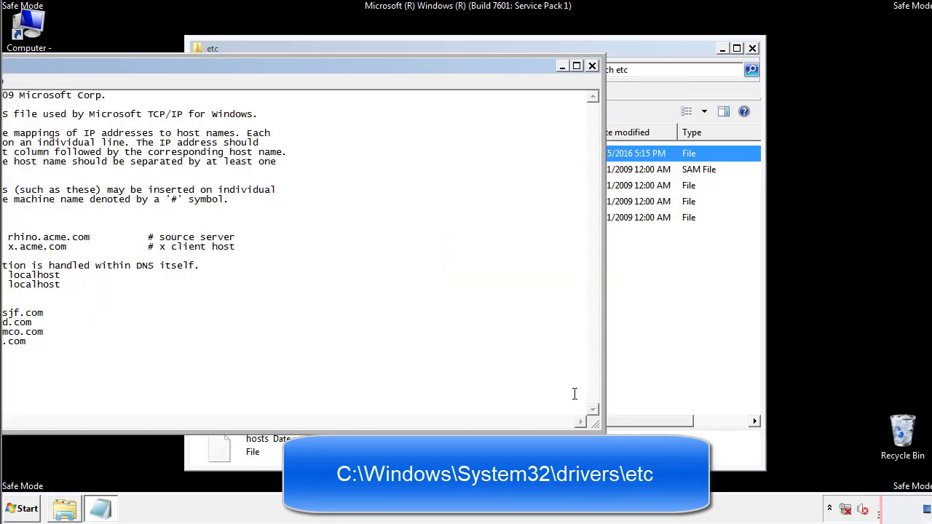
left_click_drag(381, 66, 593, 80)
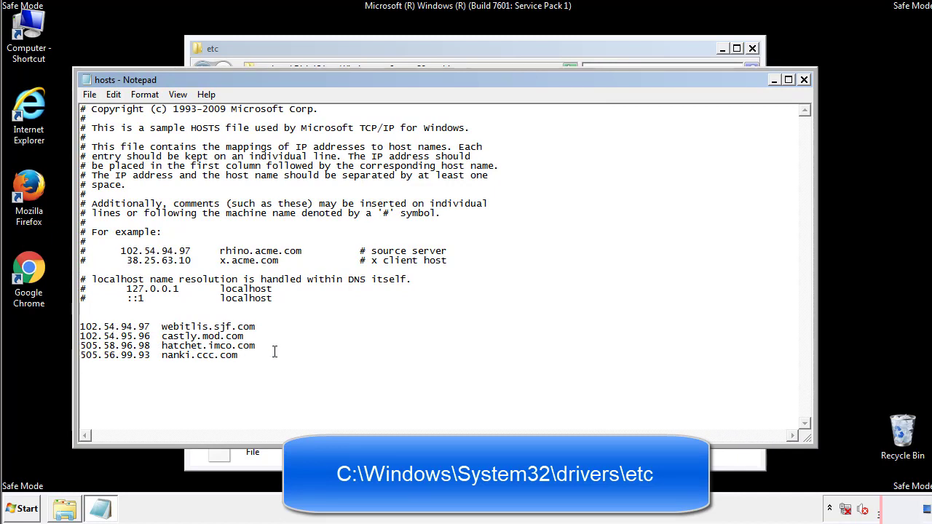
Delete the four suspicious host entries, save the hosts file, and close the etc folder.
left_click_drag(260, 356, 81, 326)
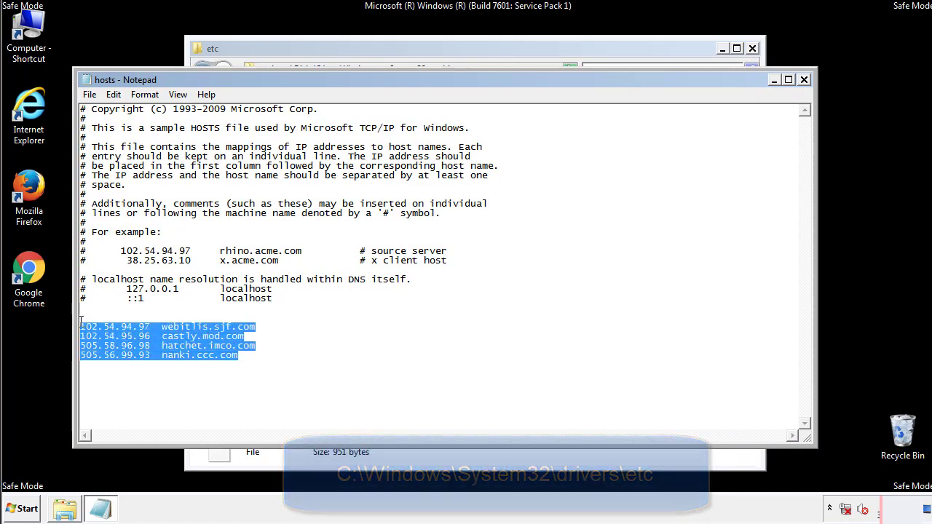
key("Delete")
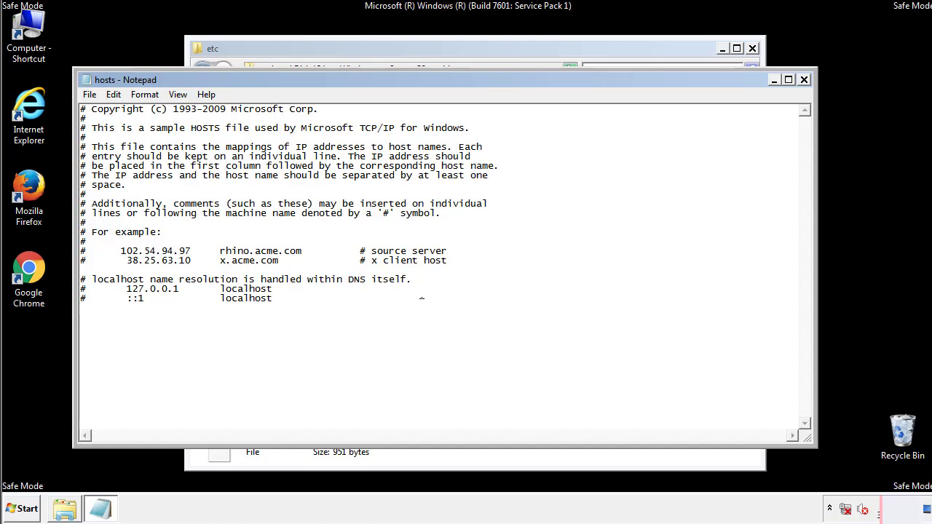
left_click(804, 80)
left_click(411, 266)
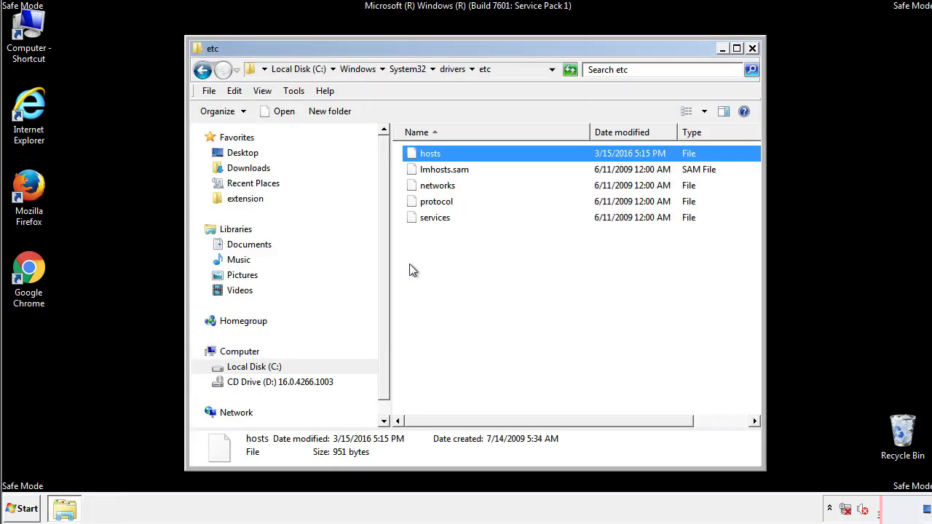
left_click(752, 49)
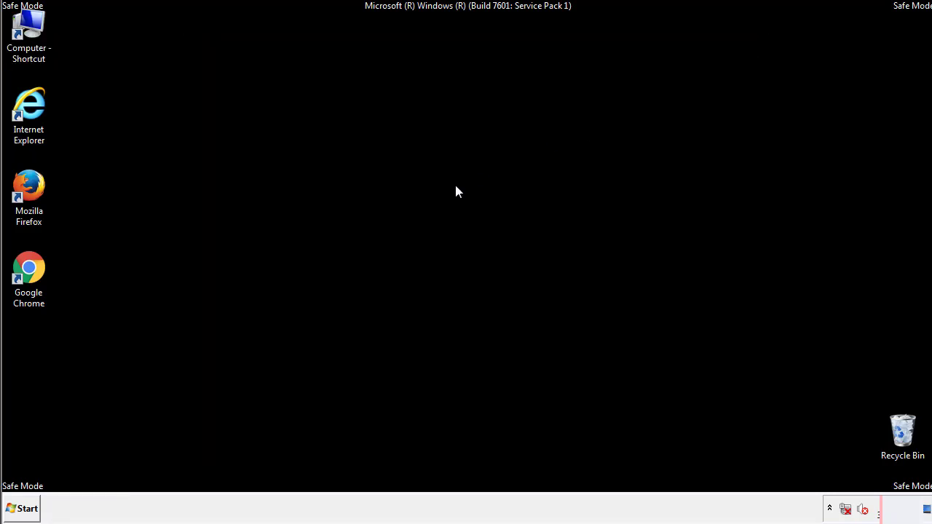
Open the Startup folder from All Programs in the Start menu.
left_click(30, 508)
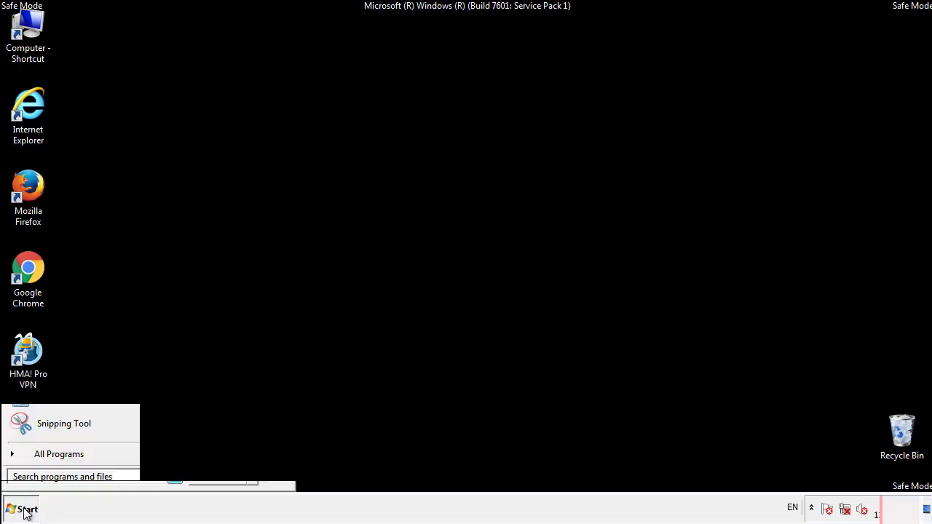
left_click(42, 459)
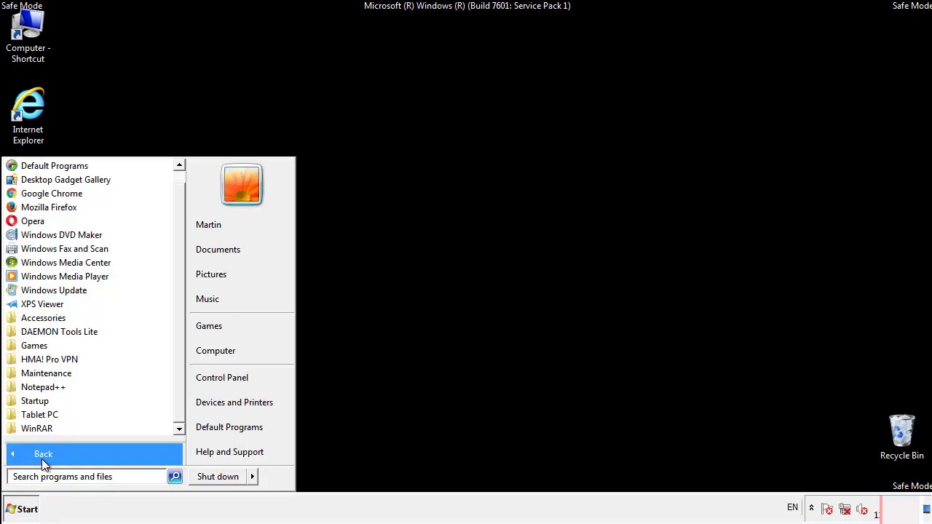
right_click(38, 402)
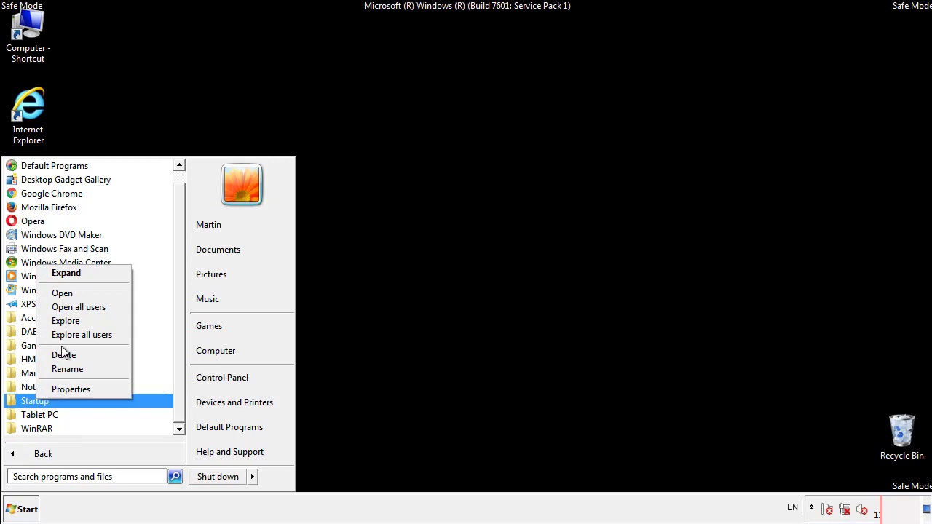
left_click(71, 293)
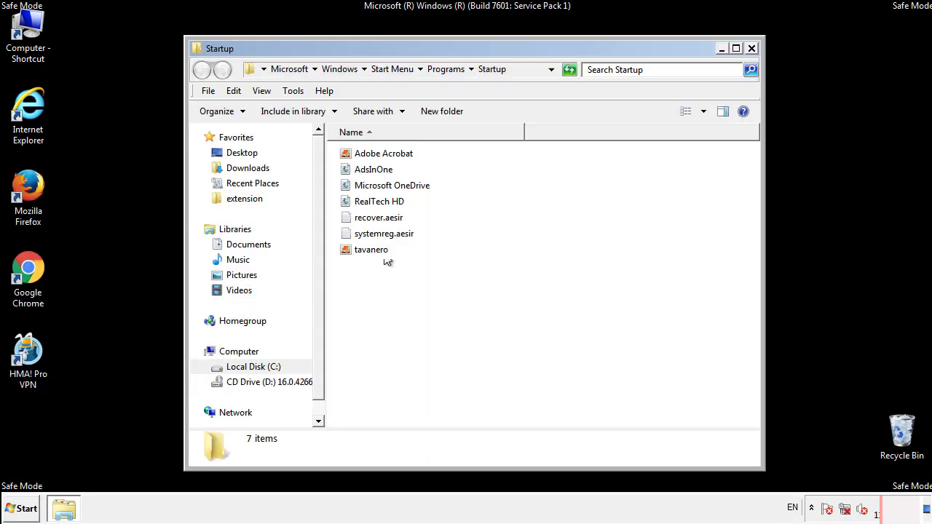
Delete AdsInOne, recover.aesir, systemreg.aesir and tavanero, close the folder, and search Start for regedit.
left_click(379, 170)
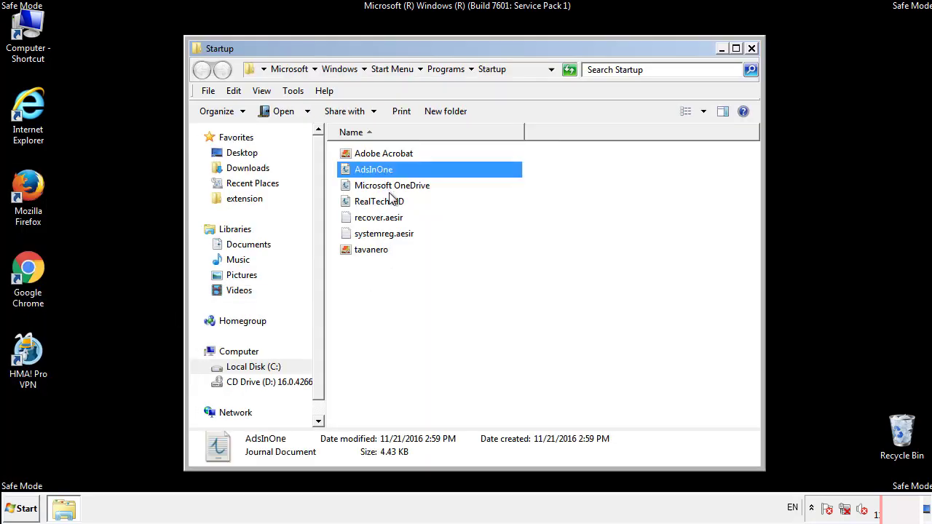
left_click(379, 218, "ctrl")
left_click(396, 231, "ctrl")
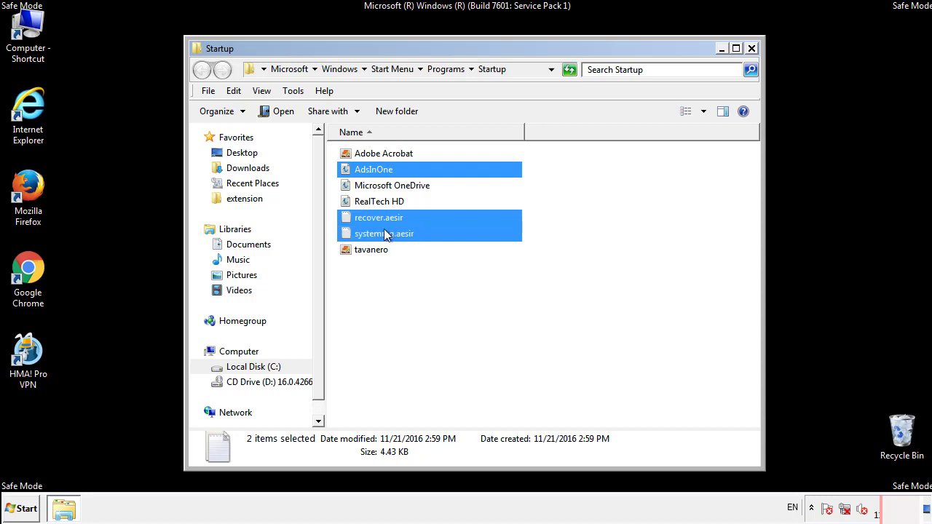
left_click(372, 248, "ctrl")
right_click(368, 250)
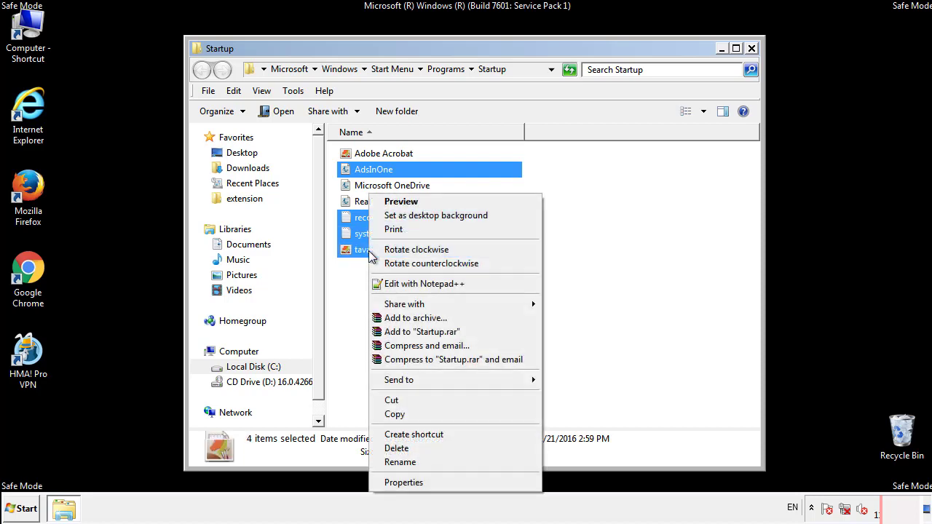
left_click(388, 447)
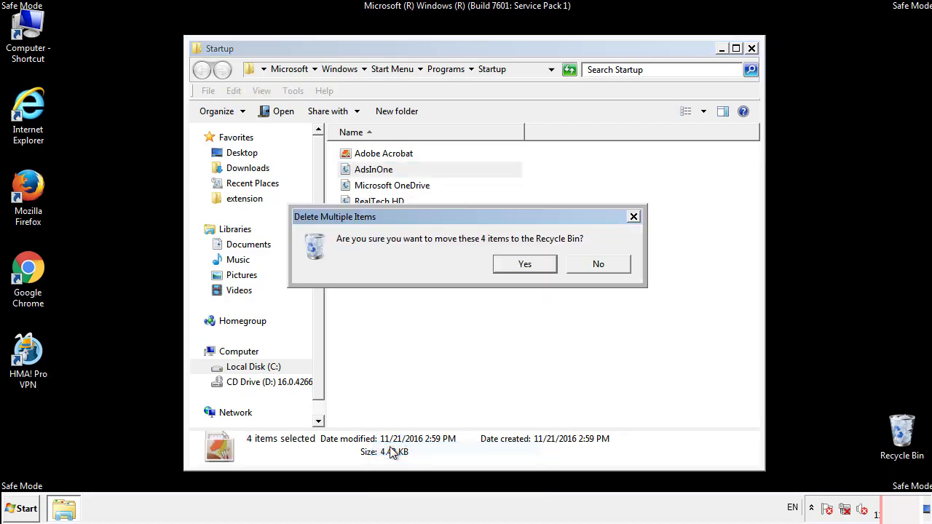
left_click(519, 265)
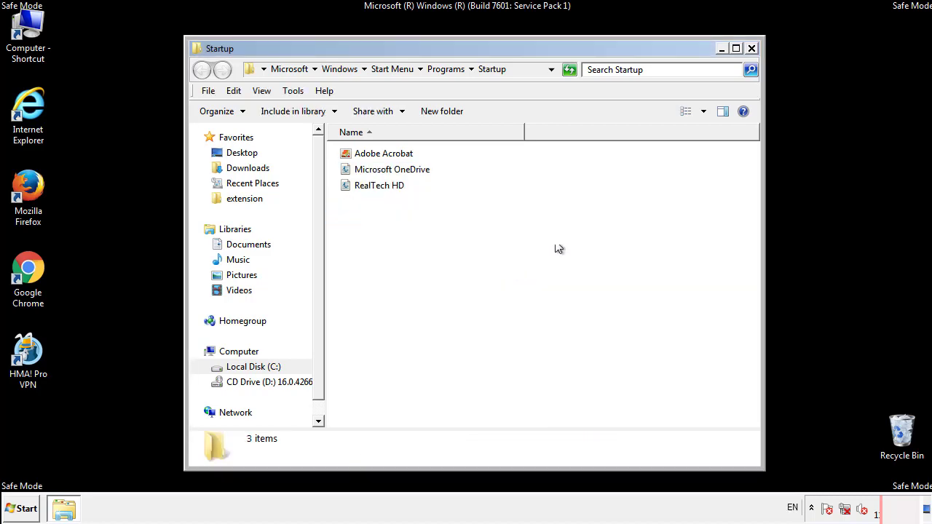
left_click(752, 45)
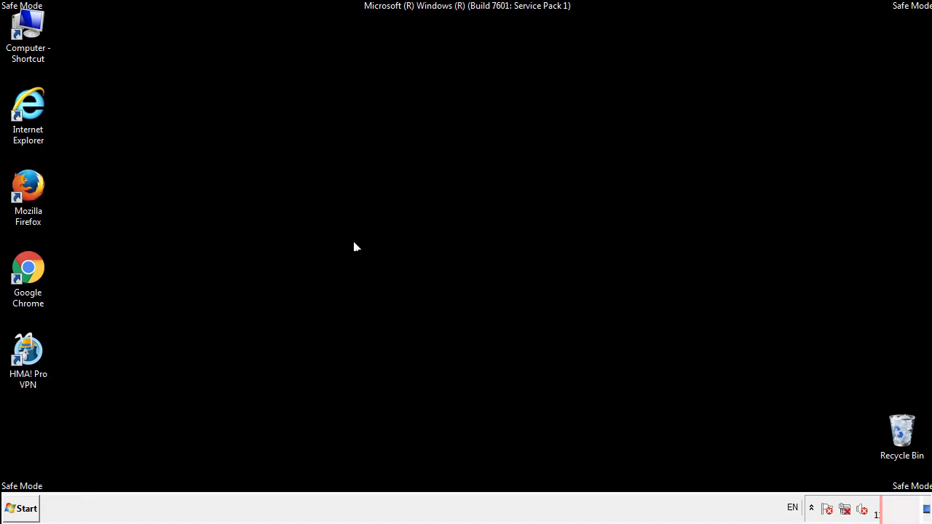
left_click(22, 509)
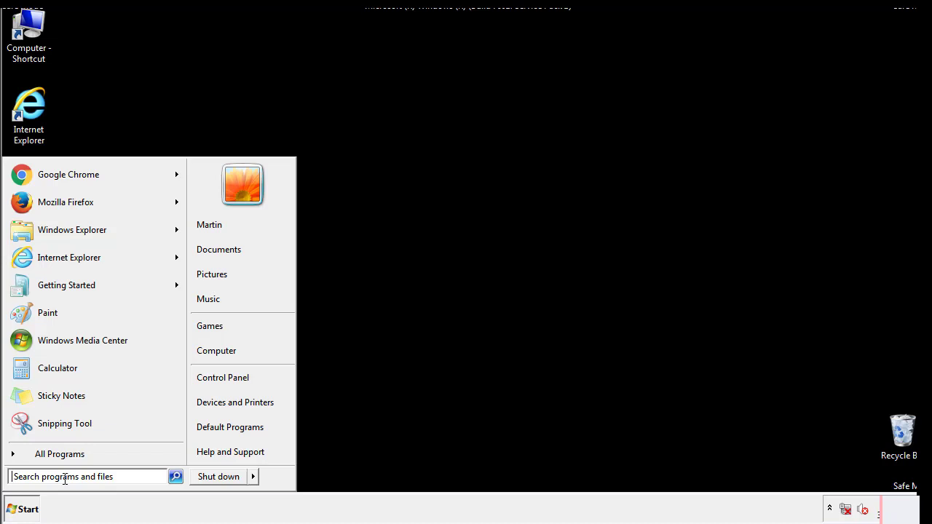
type("reged")
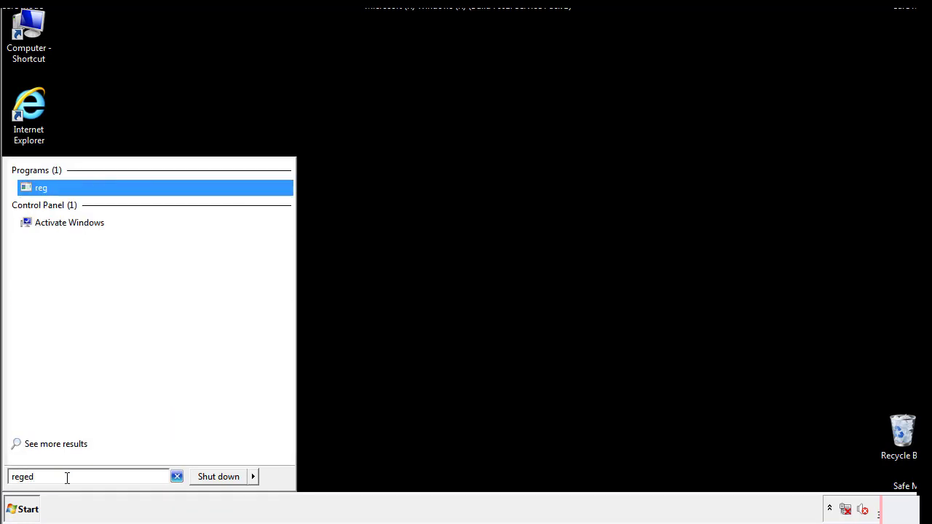
type("it")
Launch regedit and expand HKEY_LOCAL_MACHINE\SOFTWARE\Microsoft\Windows\CurrentVersion to reveal Run and RunOnce.
key("Return")
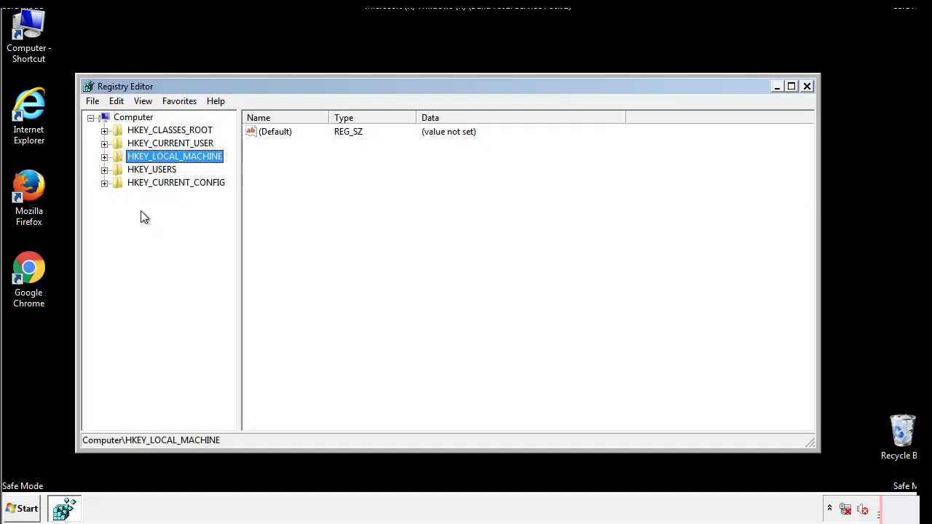
left_click(104, 157)
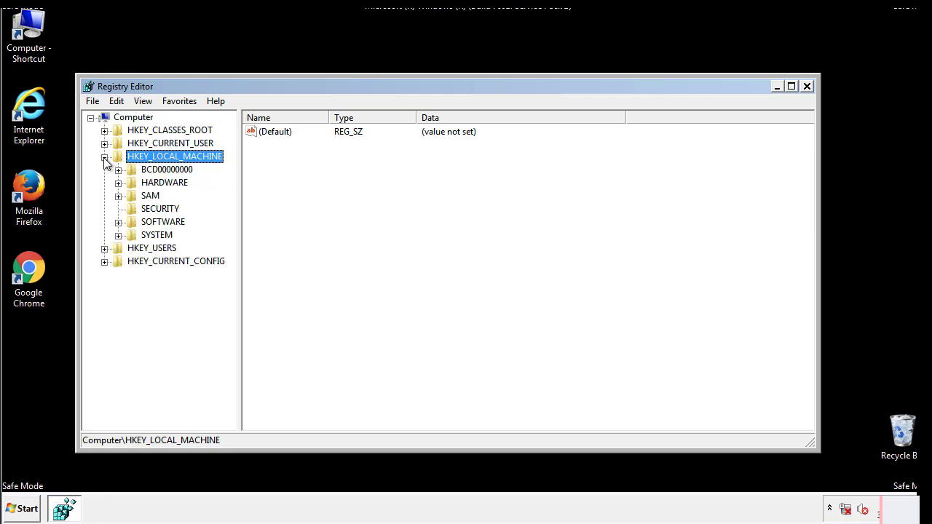
left_click(118, 222)
left_click_drag(229, 215, 231, 240)
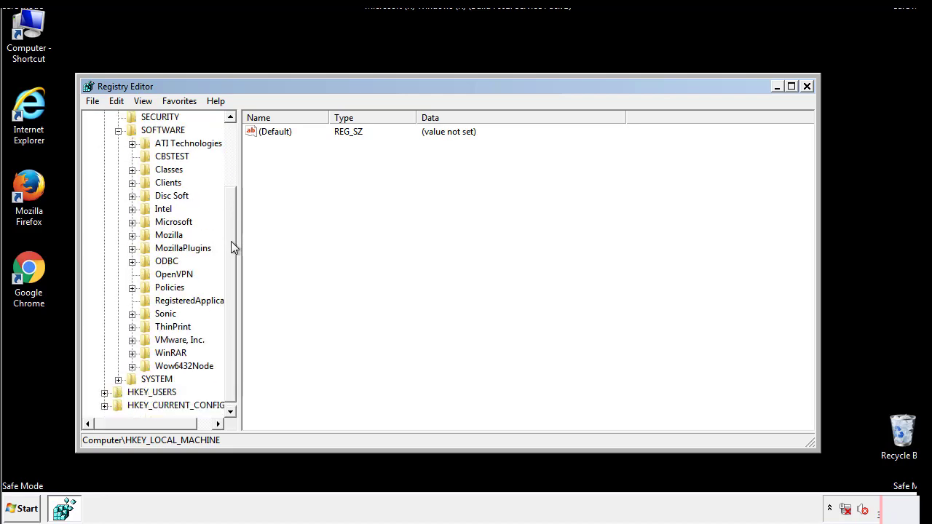
left_click(132, 223)
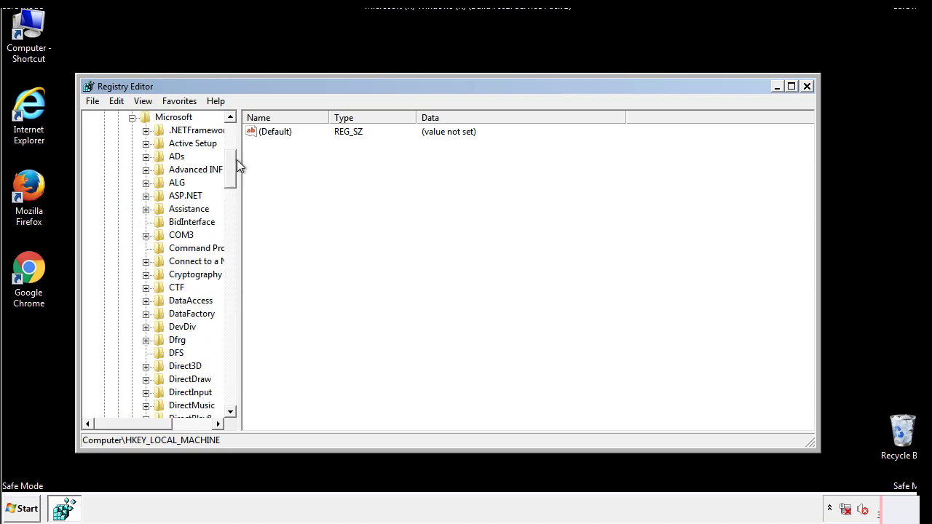
mouse_move(231, 182)
left_mouse_down()
mouse_move(233, 386)
mouse_move(233, 369)
left_mouse_up()
left_click(147, 222)
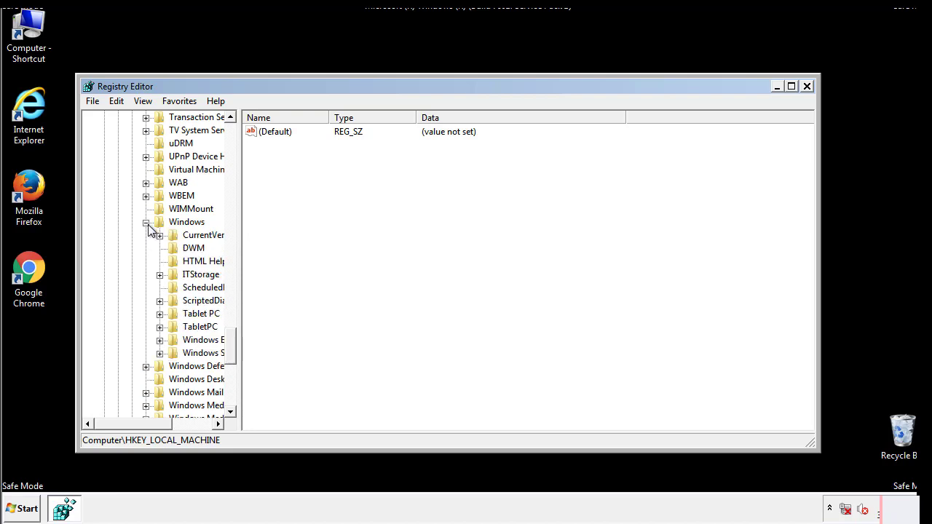
left_click_drag(129, 424, 150, 427)
left_click(119, 235)
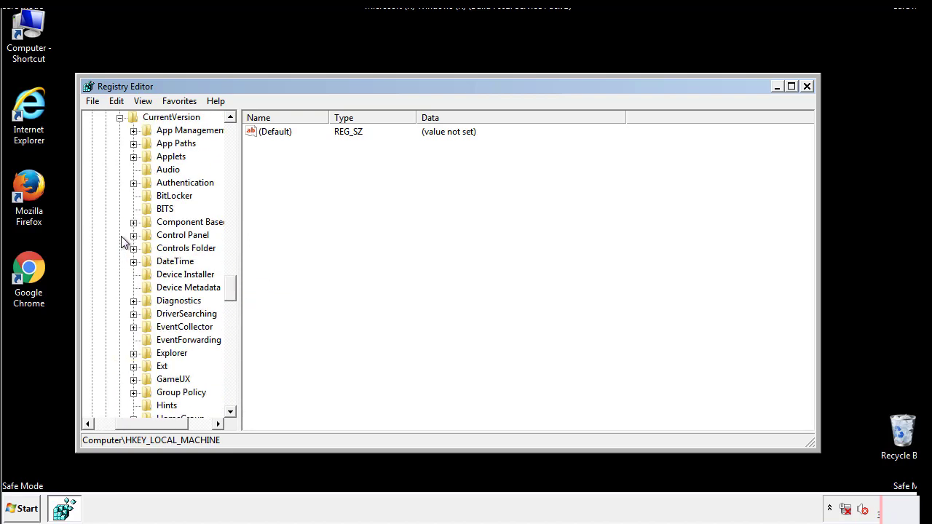
left_click_drag(237, 287, 229, 337)
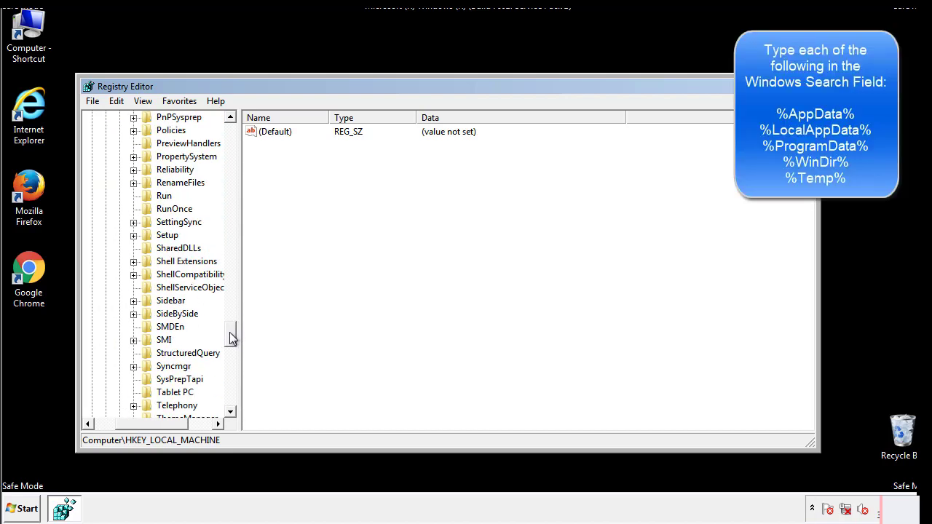
Delete the tappi.loc value from the HKLM CurrentVersion\Run key.
left_click(152, 196)
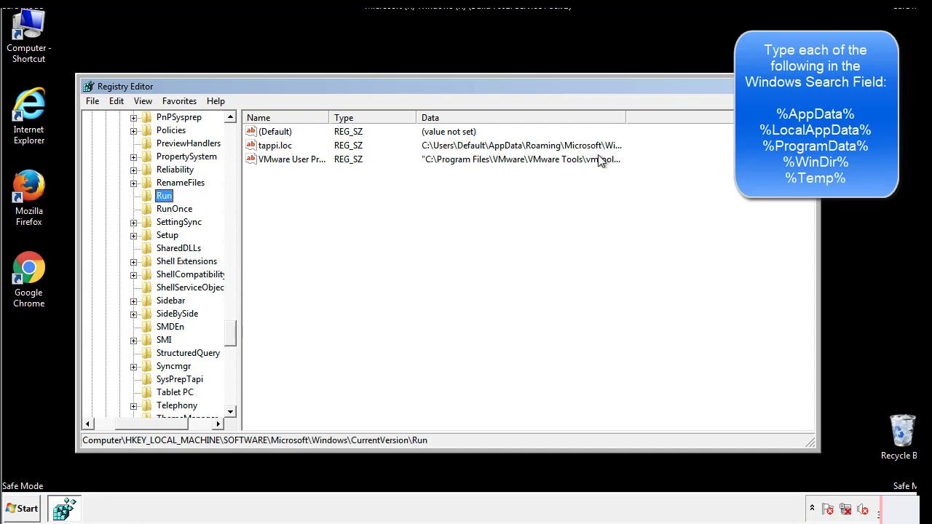
left_click(277, 149)
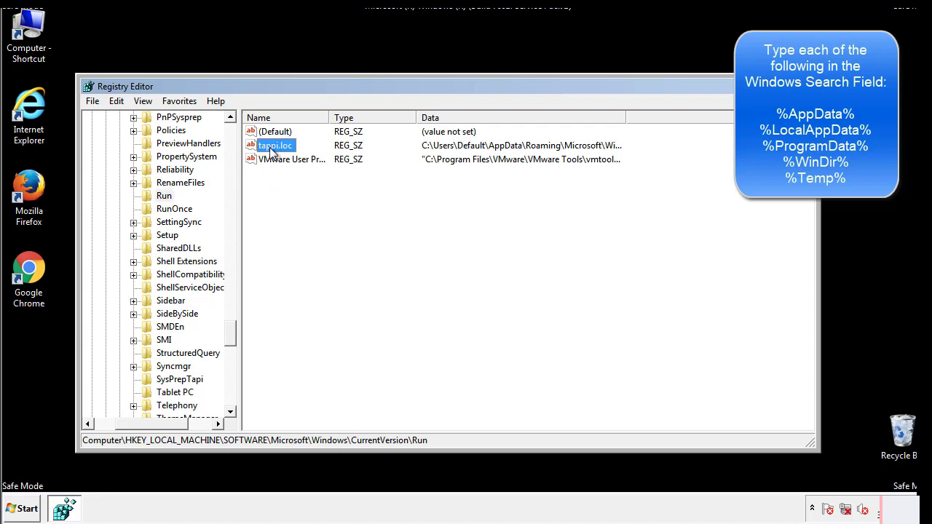
right_click(269, 149)
left_click(292, 189)
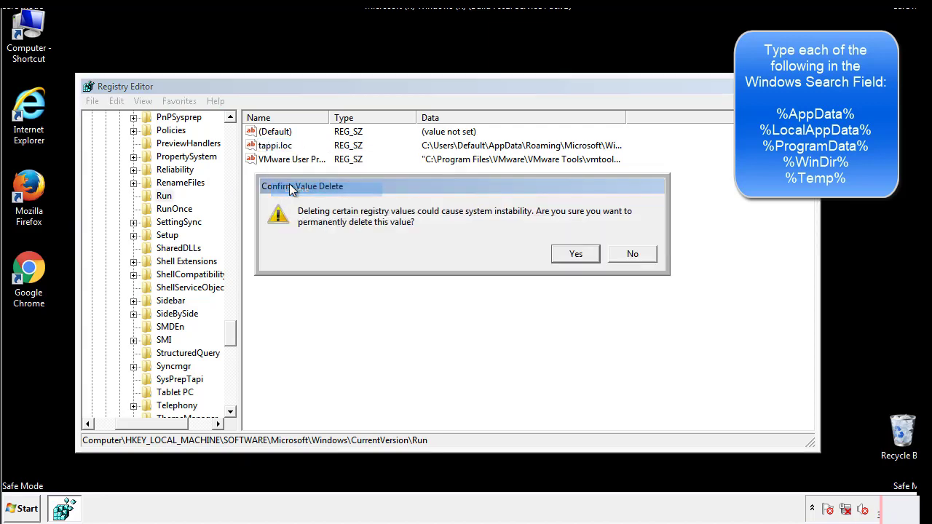
left_click(568, 258)
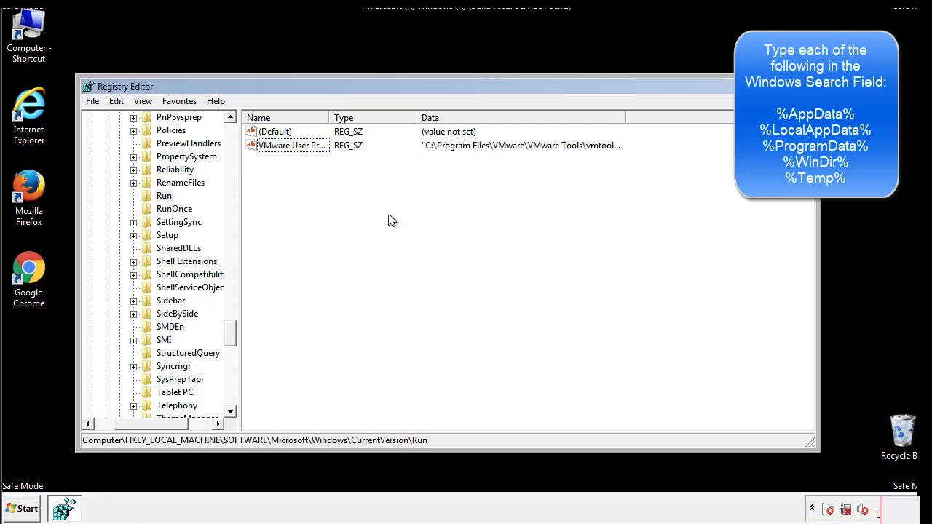
left_click_drag(229, 328, 228, 396)
left_click_drag(158, 425, 112, 434)
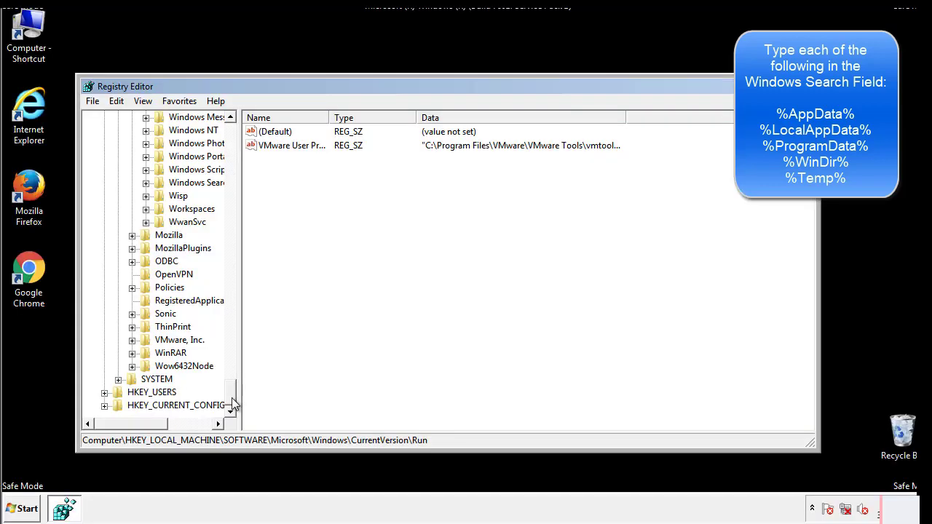
left_click_drag(232, 401, 238, 138)
Collapse HKEY_LOCAL_MACHINE and expand HKEY_CURRENT_USER\Software\Microsoft.
left_click(104, 156)
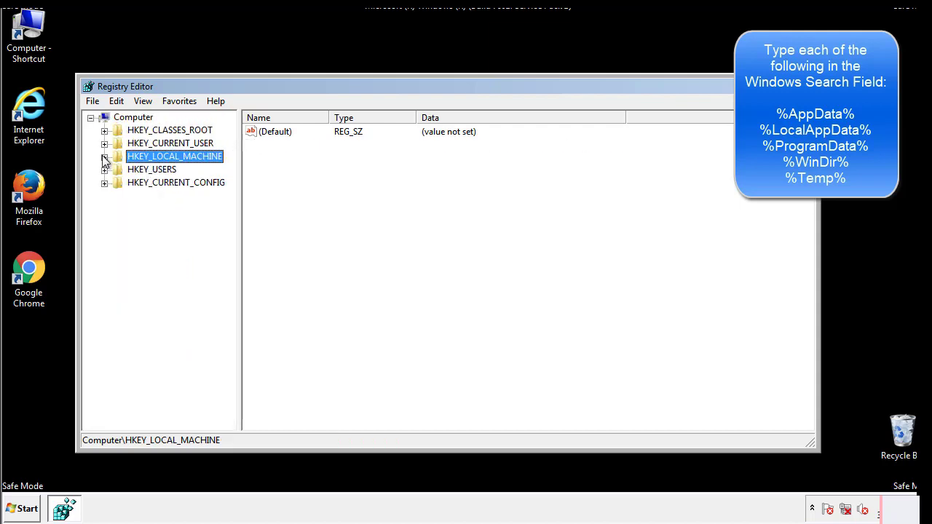
left_click(105, 144)
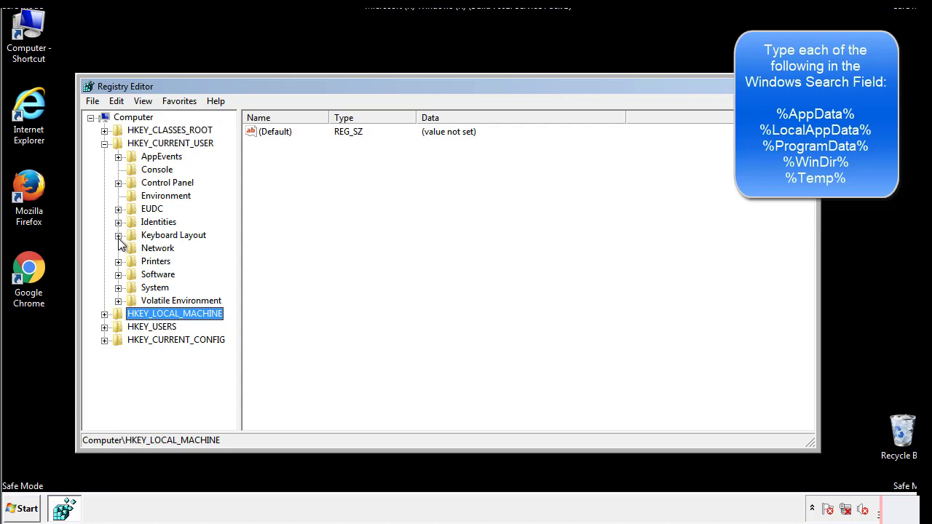
left_click(118, 274)
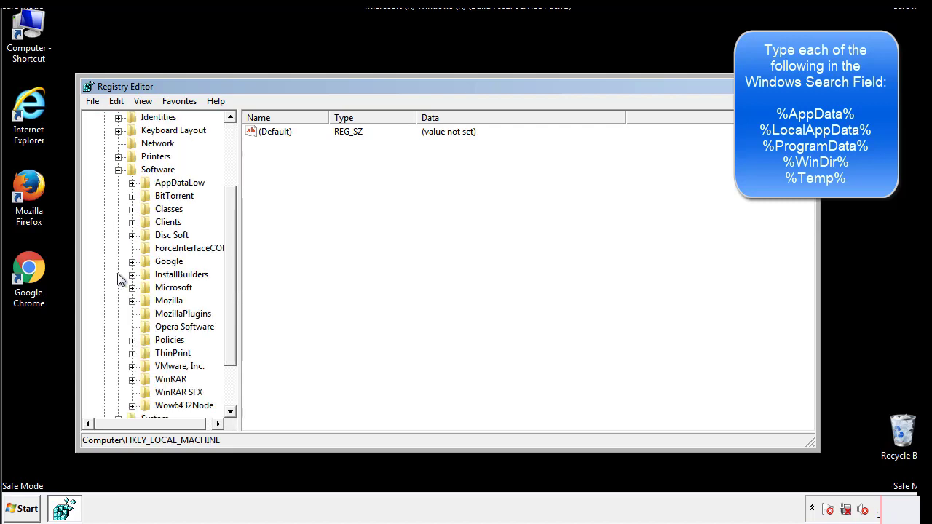
left_click_drag(228, 264, 228, 277)
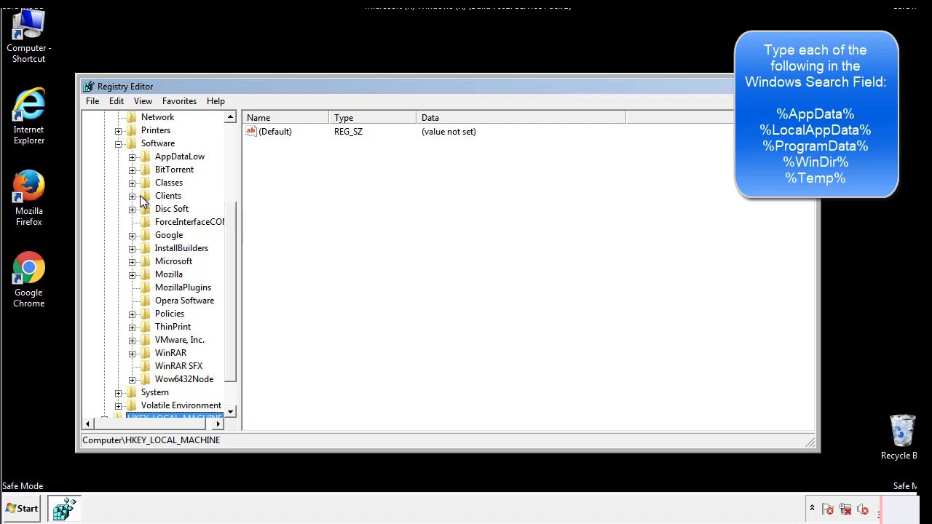
left_click(132, 262)
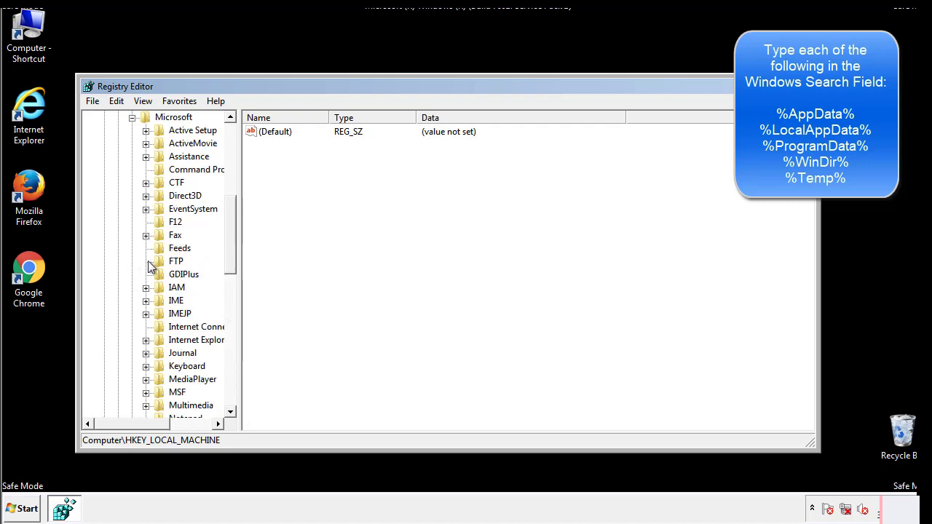
left_click_drag(230, 218, 230, 303)
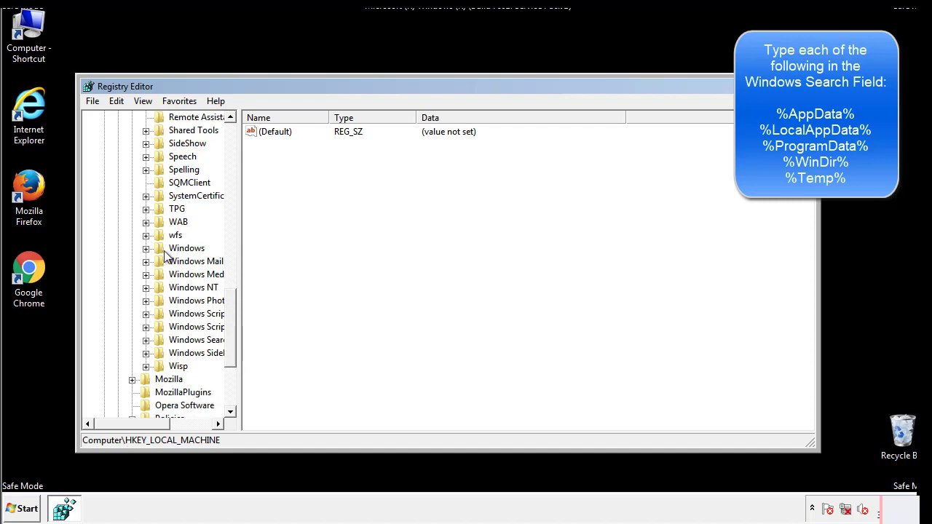
Expand Windows\CurrentVersion and inspect the Run key, which holds only the DAEMON Tools Lite entry.
left_click(147, 248)
left_click(159, 262)
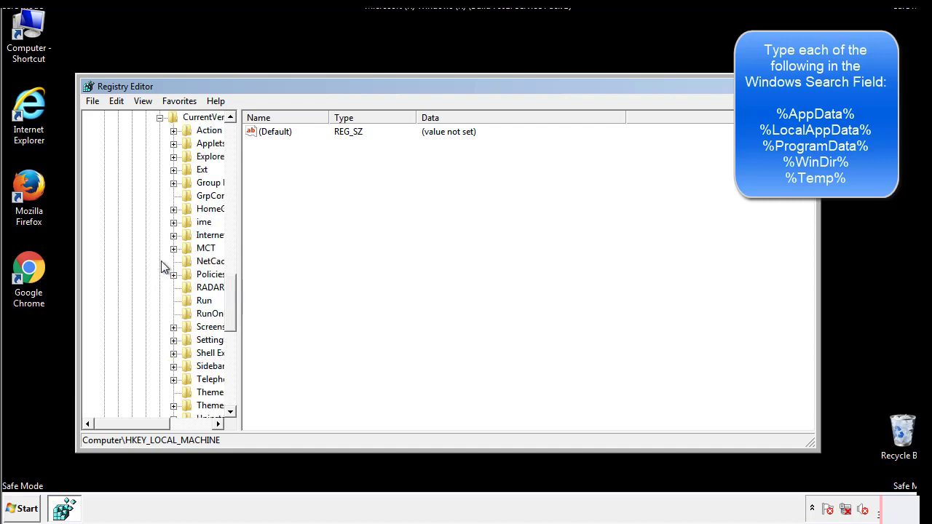
left_click_drag(140, 427, 164, 423)
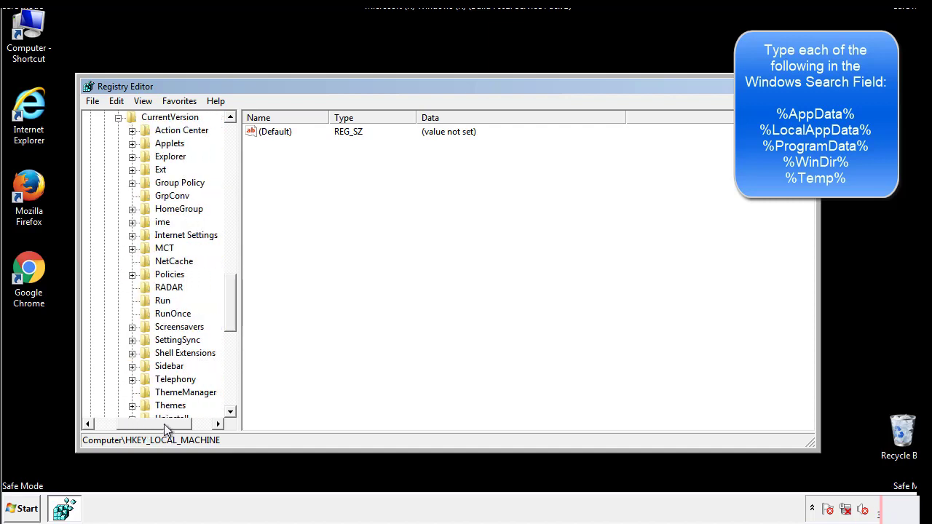
left_click(162, 300)
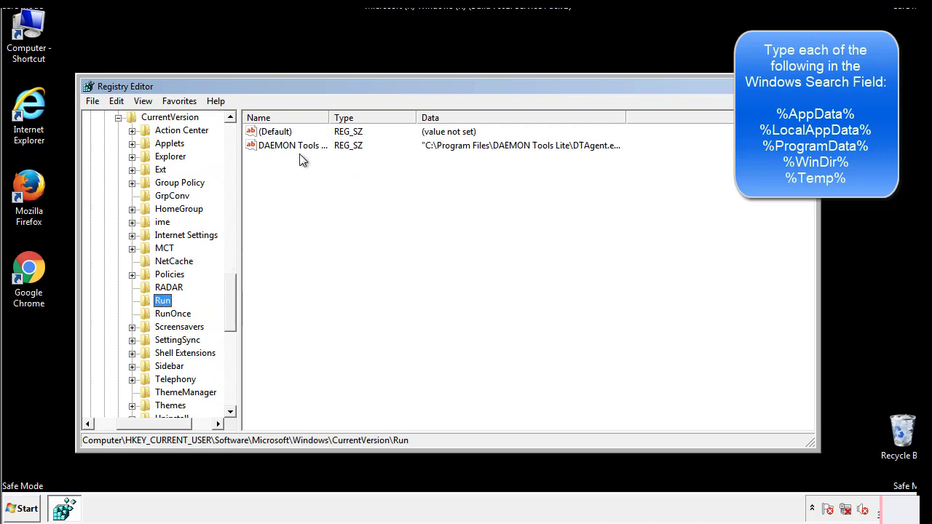
left_click(407, 170)
left_click_drag(154, 422, 133, 422)
left_click_drag(231, 315, 230, 303)
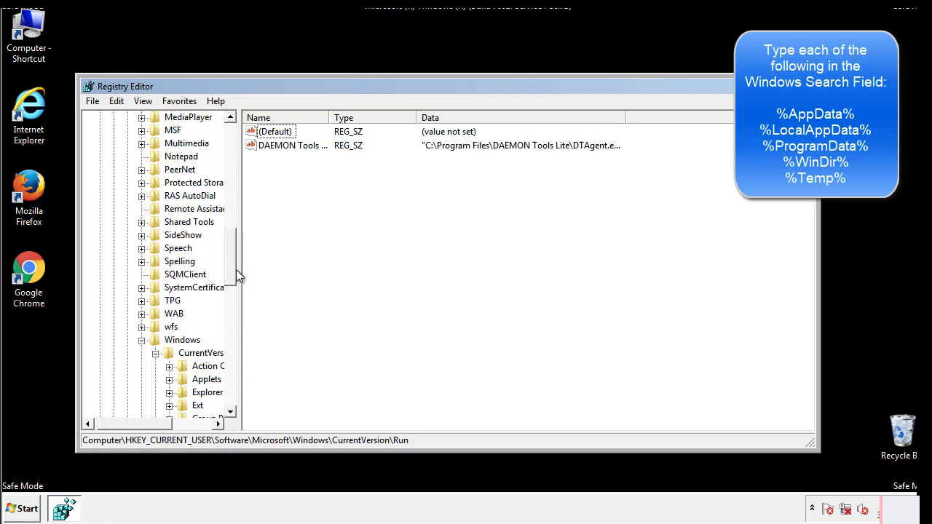
Collapse the Windows key and search the registry for %temp% via Edit > Find.
left_click(142, 341)
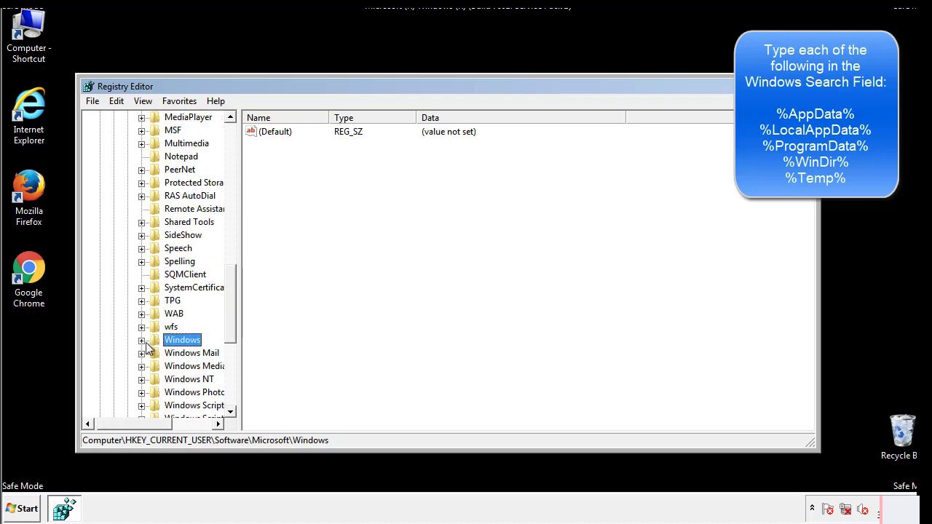
left_click_drag(234, 324, 234, 179)
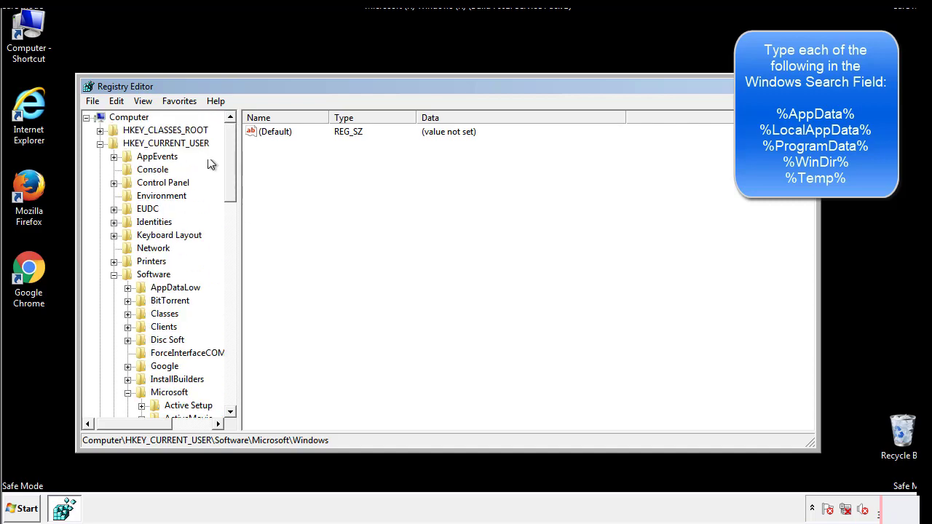
left_click(118, 101)
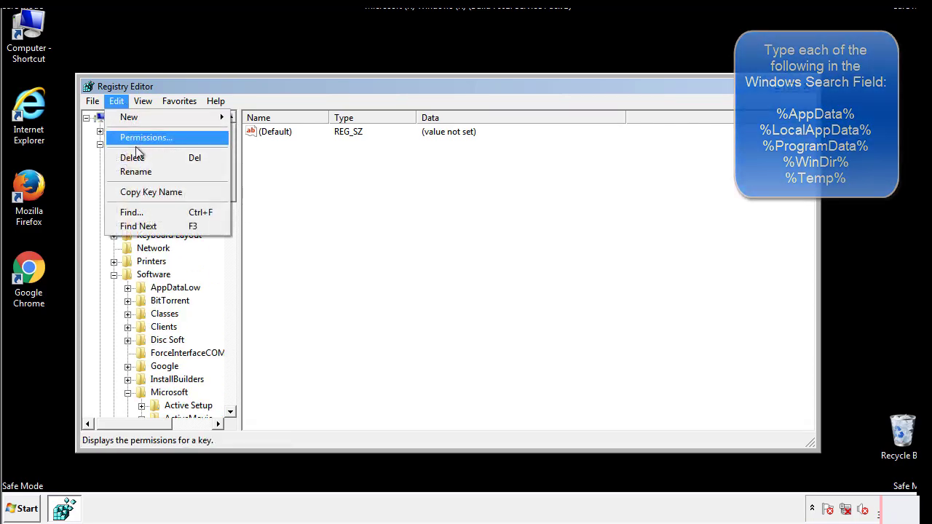
left_click(132, 212)
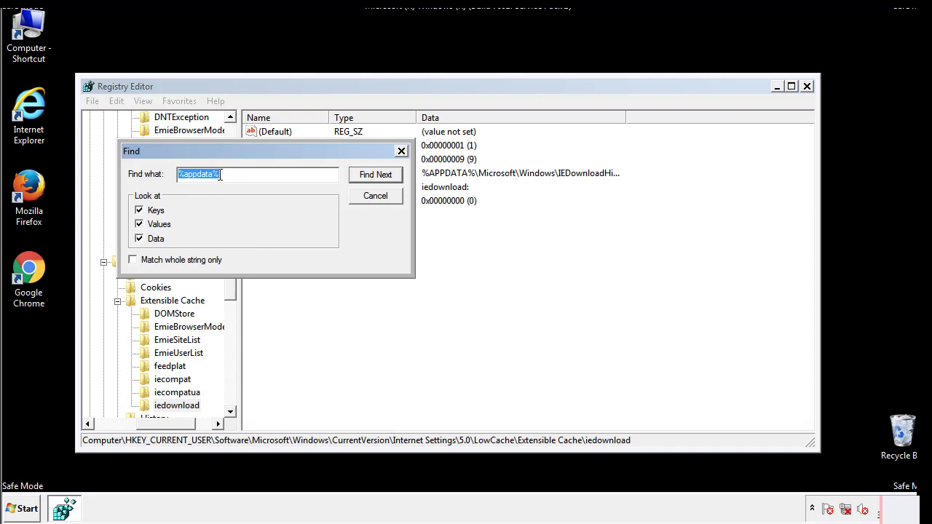
type("%temp%")
key("Return")
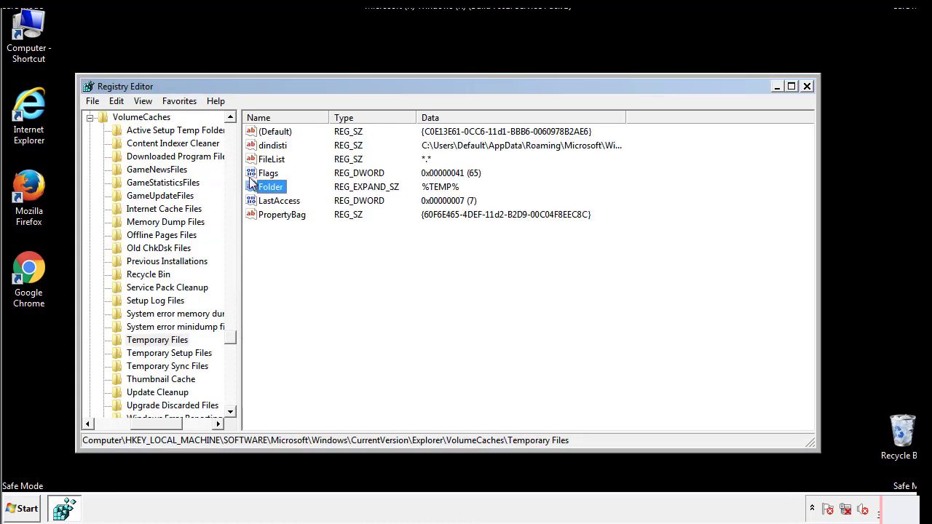
Delete all seven values in VolumeCaches\Temporary Files, including dindisti, leaving only (Default).
left_click(380, 255)
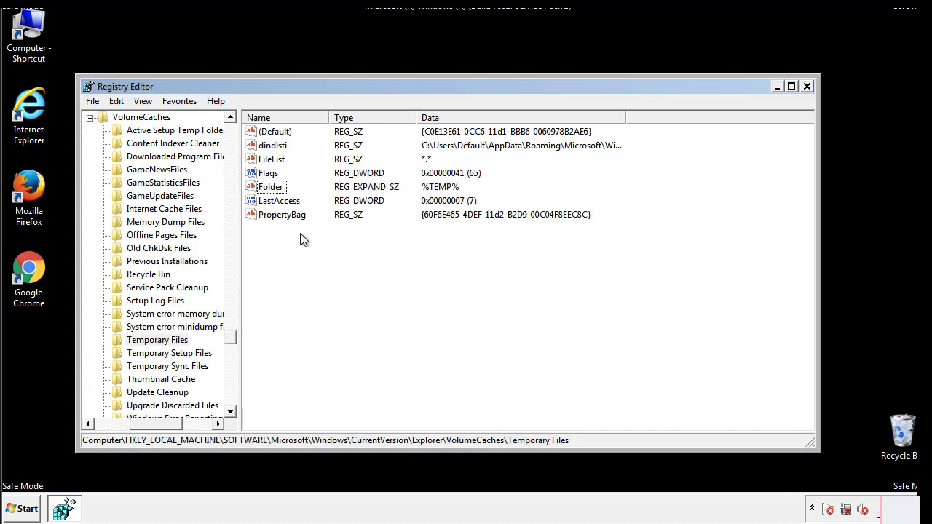
left_click_drag(298, 235, 248, 129)
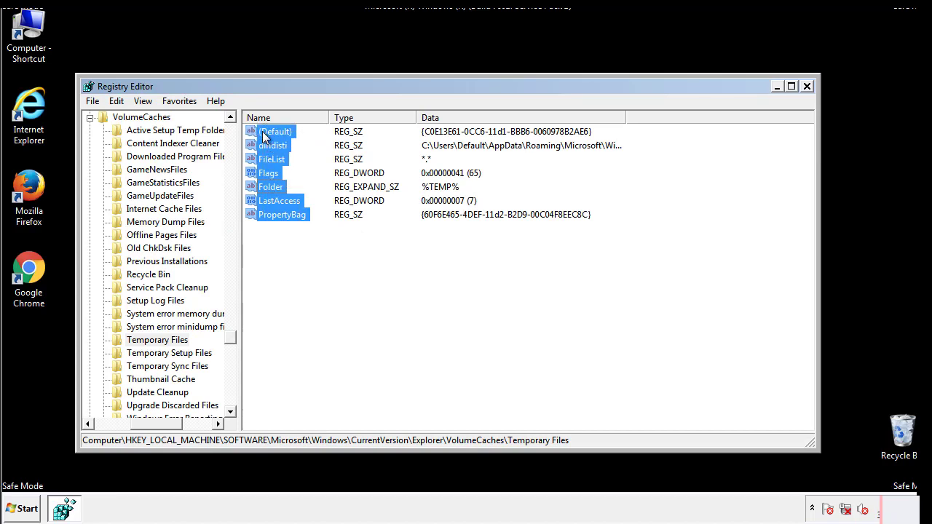
right_click(264, 137)
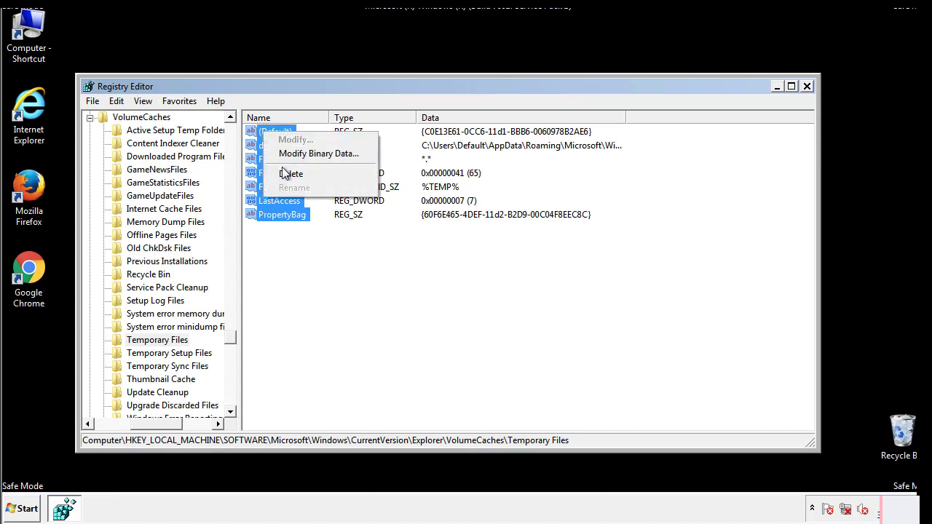
left_click(284, 175)
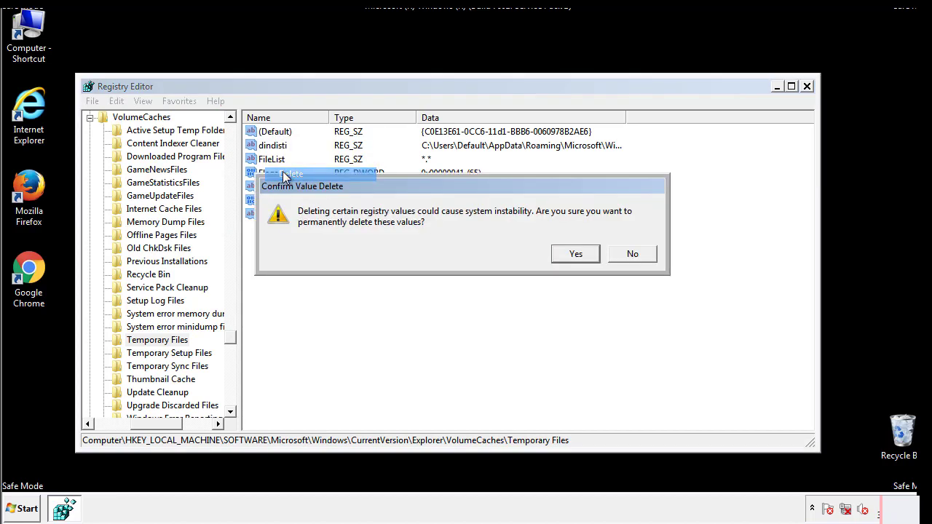
left_click(576, 253)
left_click(324, 178)
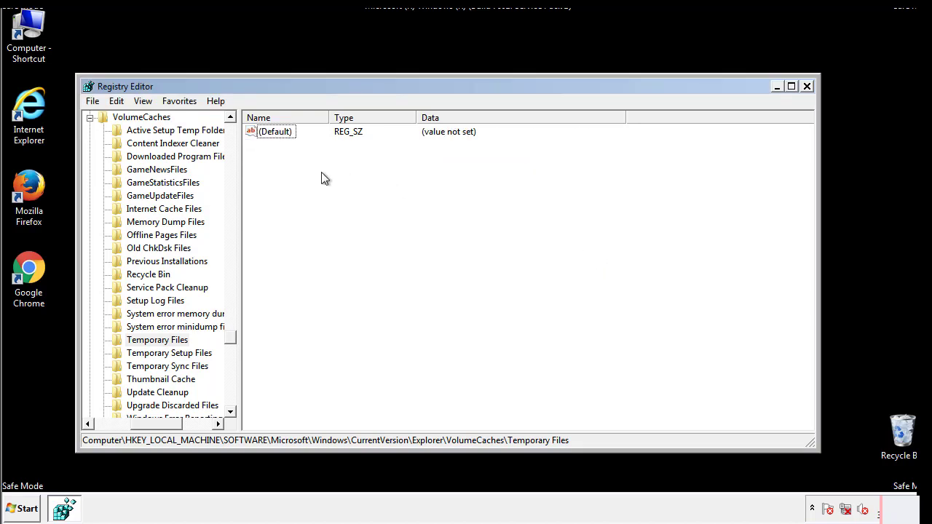
Close Registry Editor and launch msconfig from Start search.
left_click(807, 87)
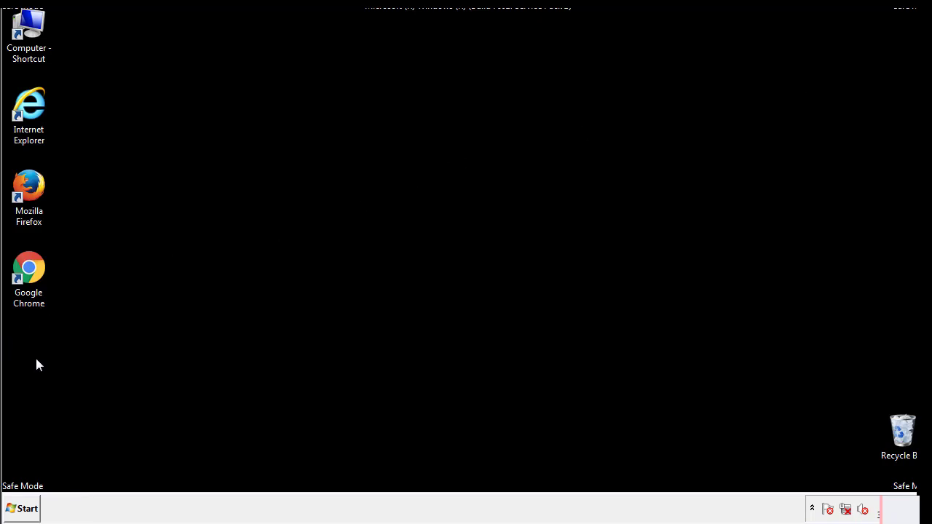
left_click(21, 509)
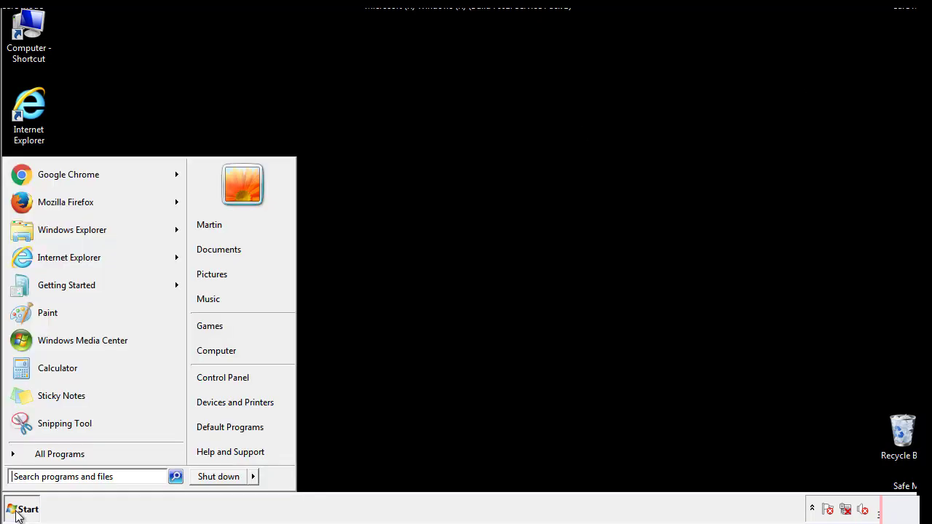
left_click(49, 477)
type("mscon")
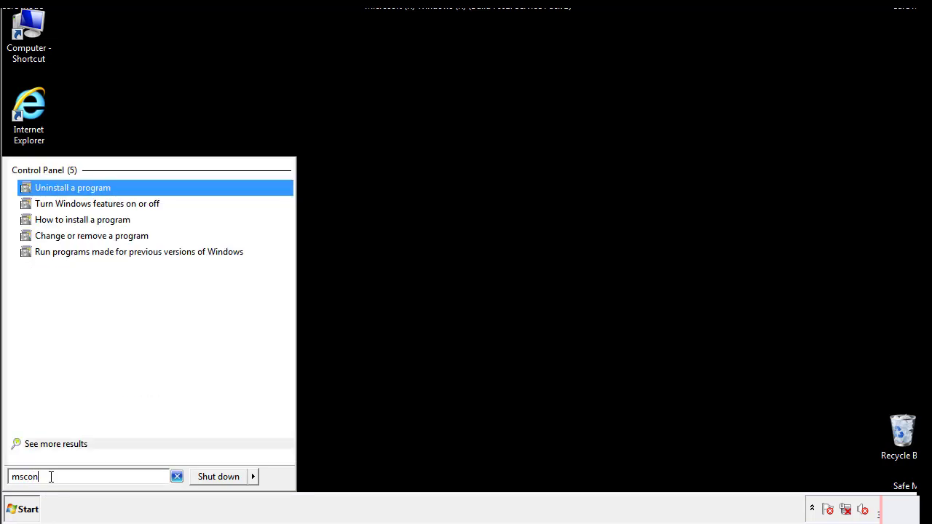
type("fig")
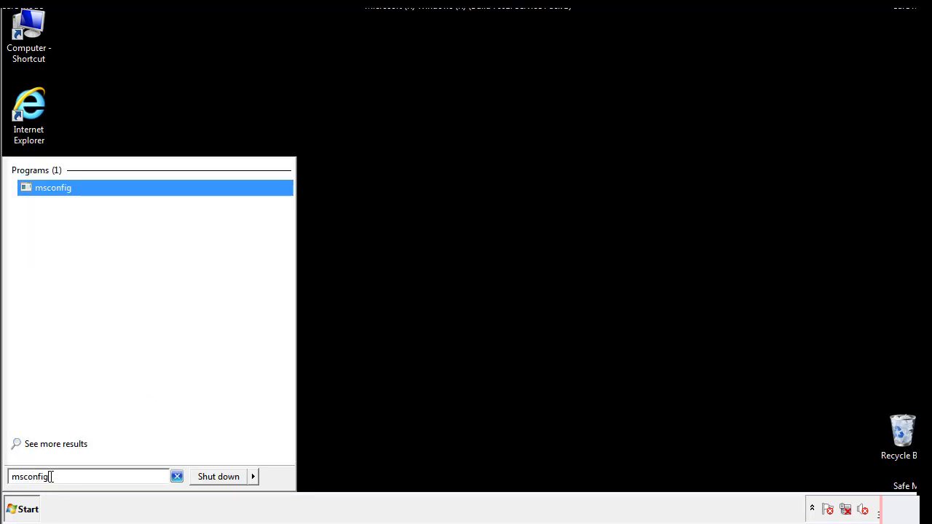
key("Return")
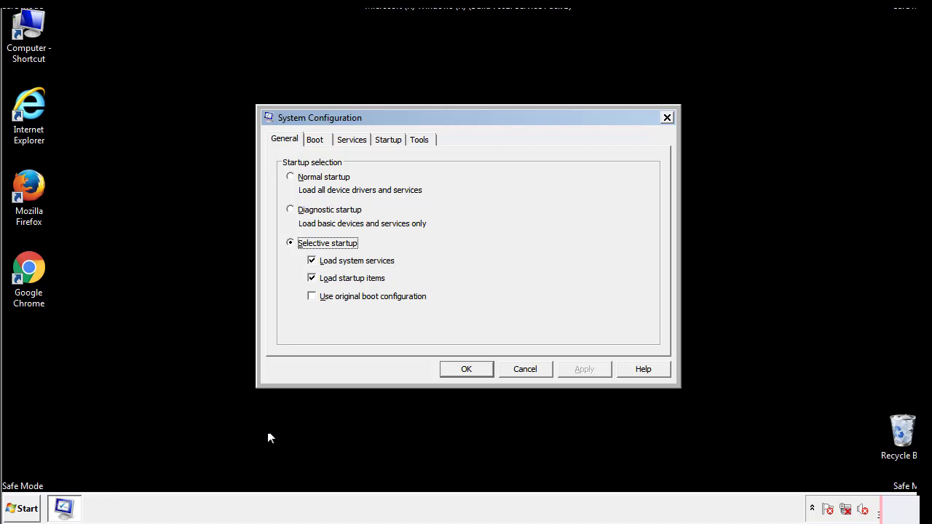
Uncheck Safe boot on the Boot tab, apply the change, and restart the computer.
left_click(318, 139)
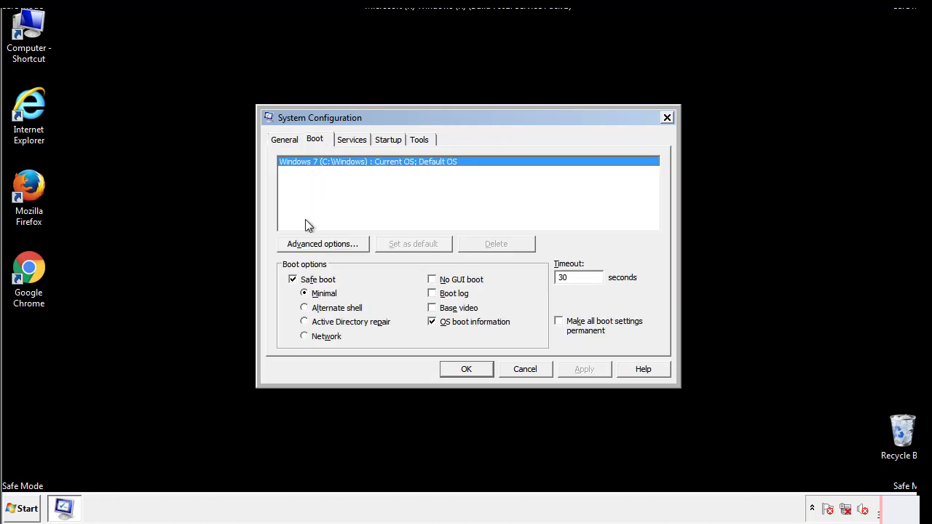
left_click(296, 281)
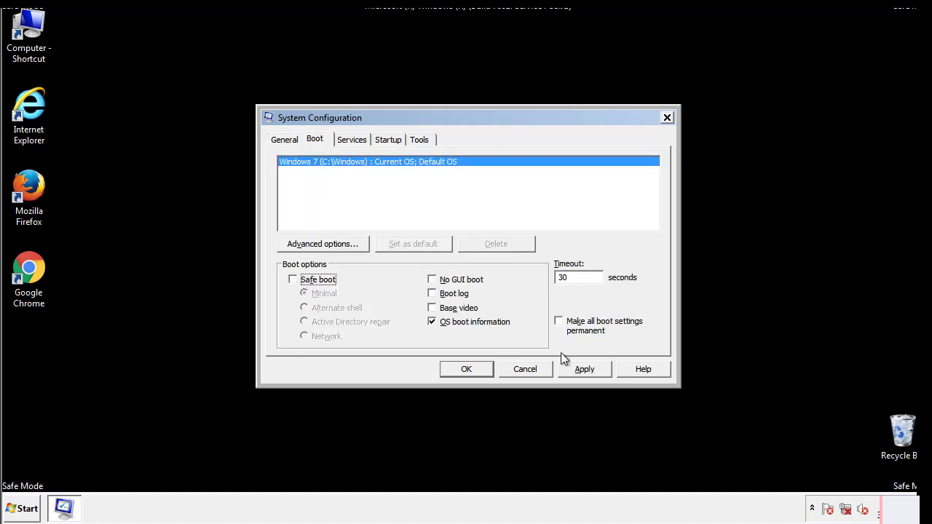
left_click(586, 369)
left_click(464, 369)
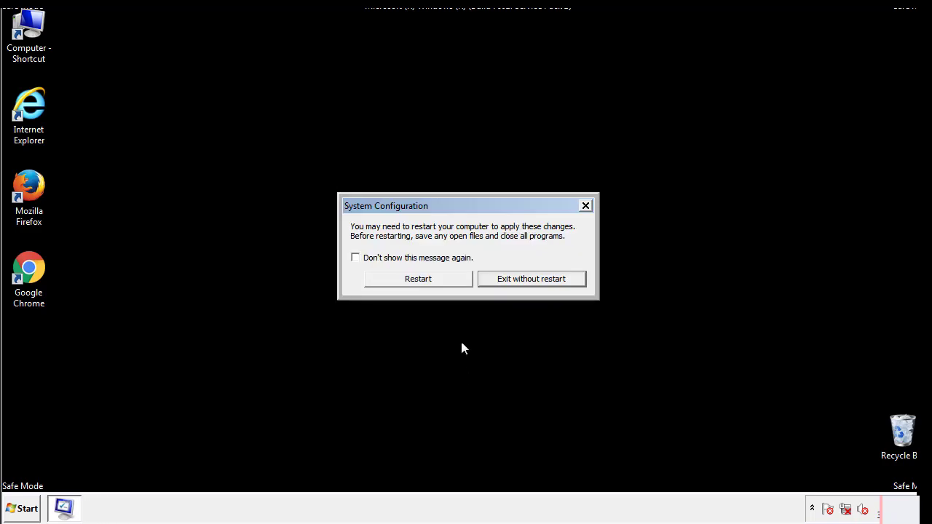
left_click(431, 284)
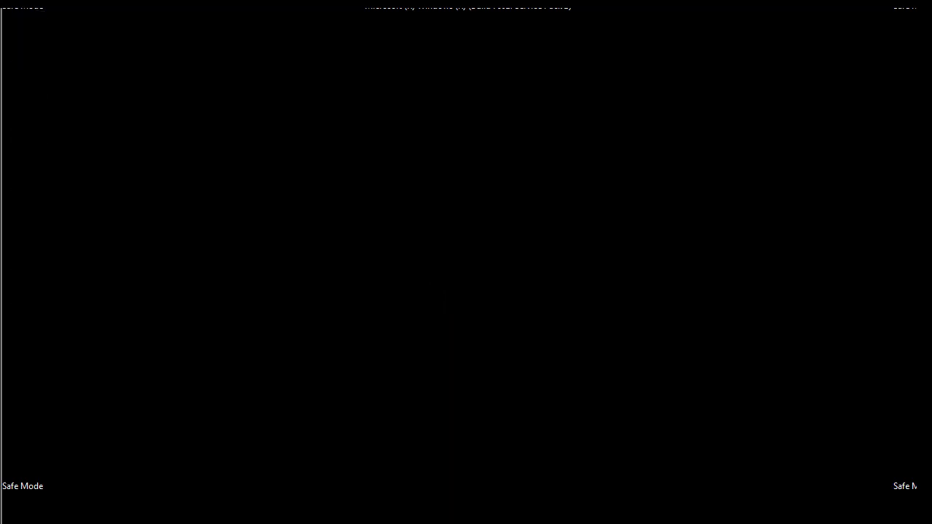